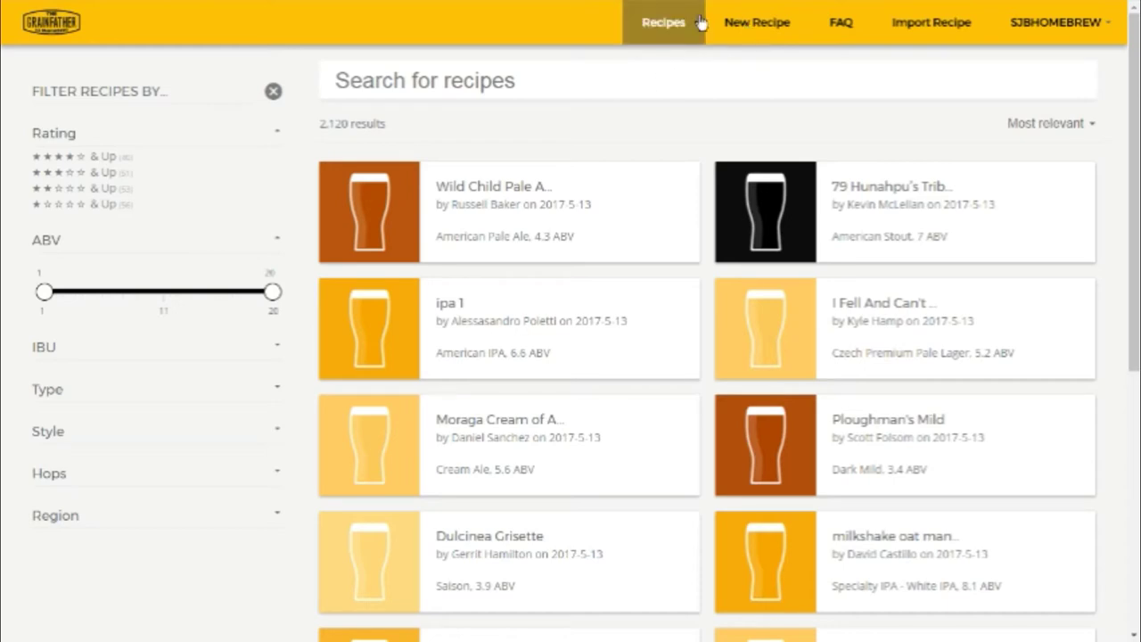
Create a new recipe with a batch size of 21 L and a boil size of 26 L
{"action": "left_click", "coordinate": [751, 27]}
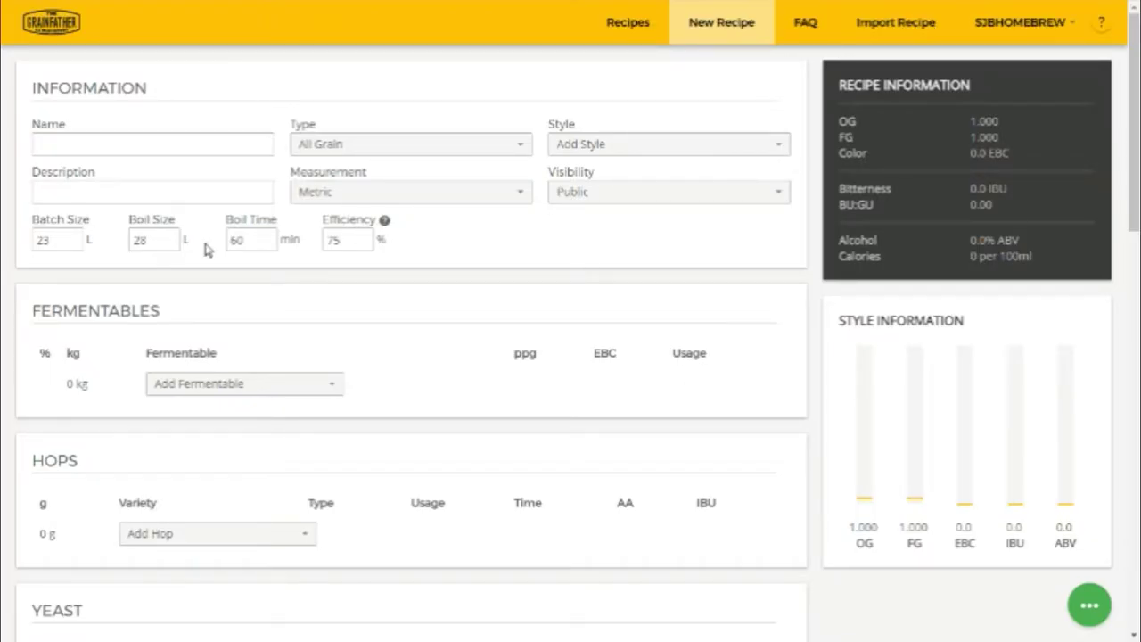
{"action": "double_click", "coordinate": [55, 241]}
{"action": "type", "text": "21"}
{"action": "double_click", "coordinate": [149, 240]}
{"action": "type", "text": "26"}
Add Pale Ale Malt (Bairds) to the fermentables with an amount of 4.55 kg
{"action": "scroll", "coordinate": [327, 371], "scroll_direction": "down", "scroll_amount": 1}
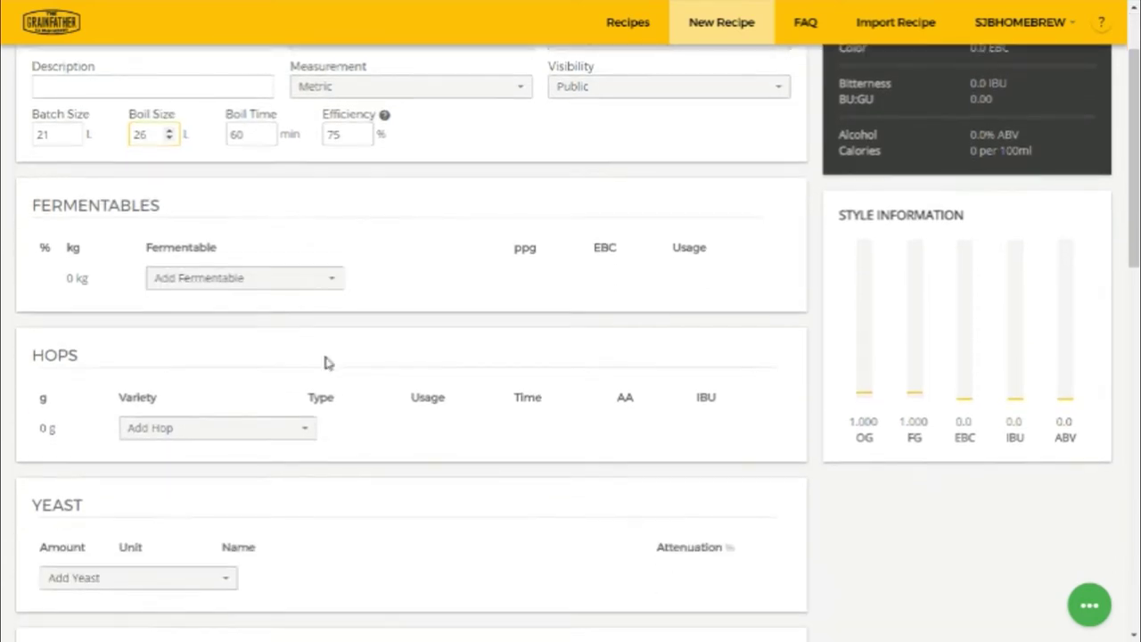
{"action": "left_click", "coordinate": [243, 283]}
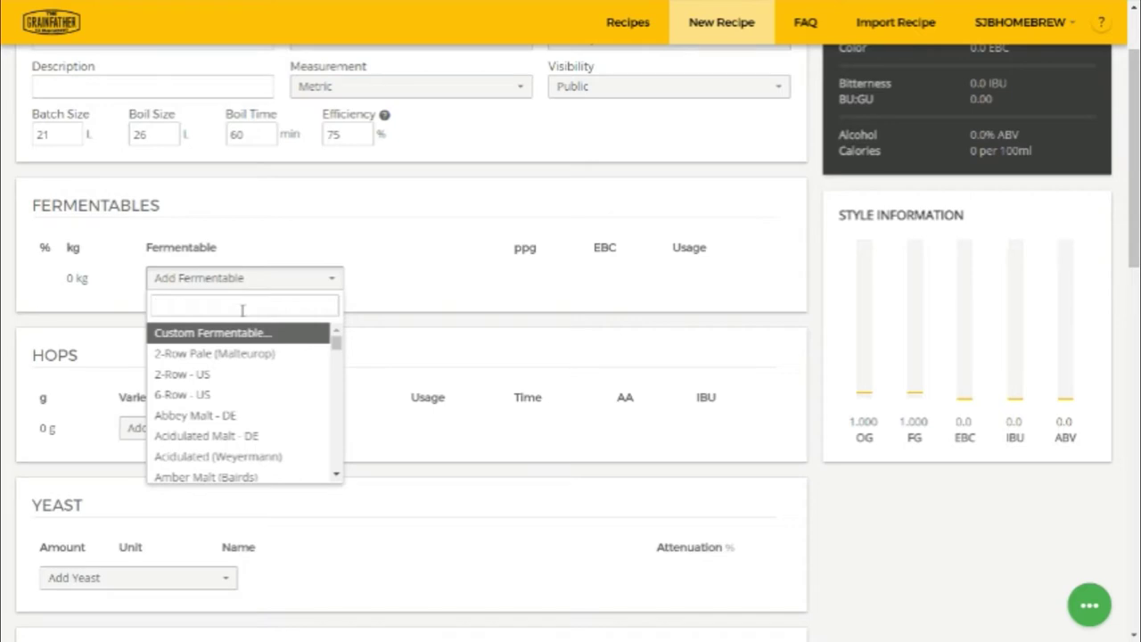
{"action": "type", "text": "pale"}
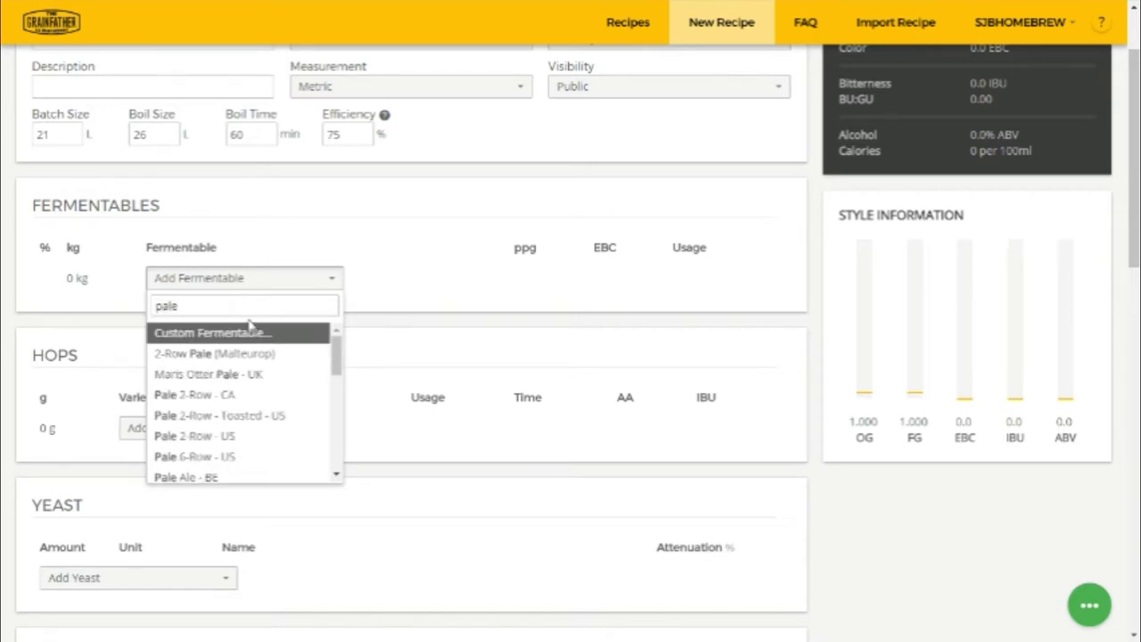
{"action": "scroll", "coordinate": [246, 314], "scroll_direction": "down", "scroll_amount": 1}
{"action": "scroll", "coordinate": [253, 348], "scroll_direction": "down", "scroll_amount": 3}
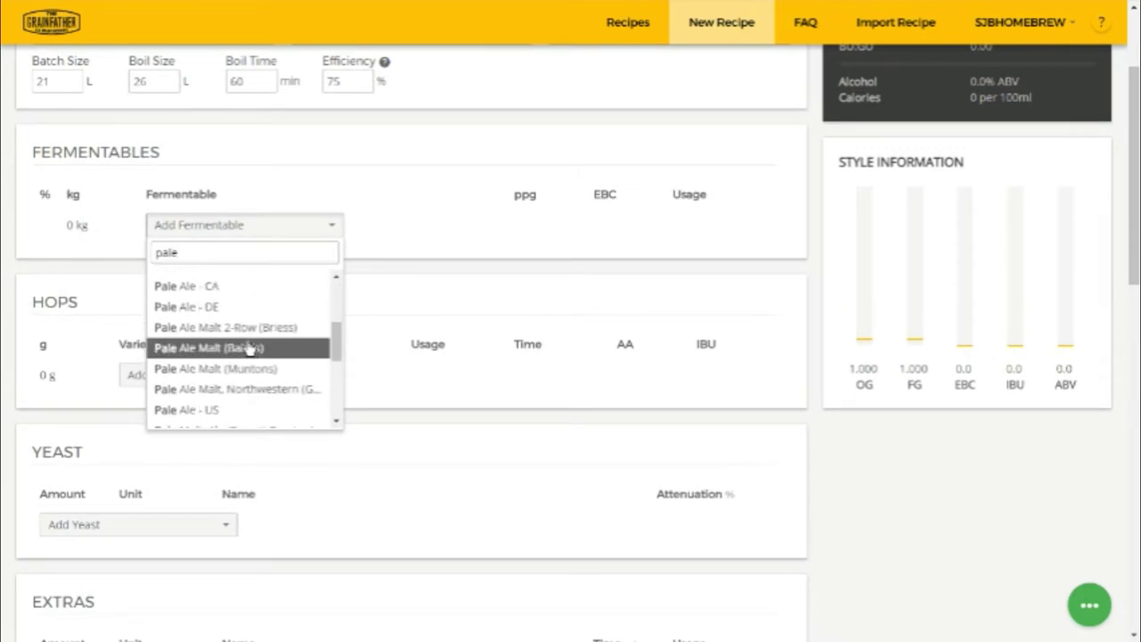
{"action": "left_click", "coordinate": [241, 348]}
{"action": "scroll", "coordinate": [290, 373], "scroll_direction": "up", "scroll_amount": 2}
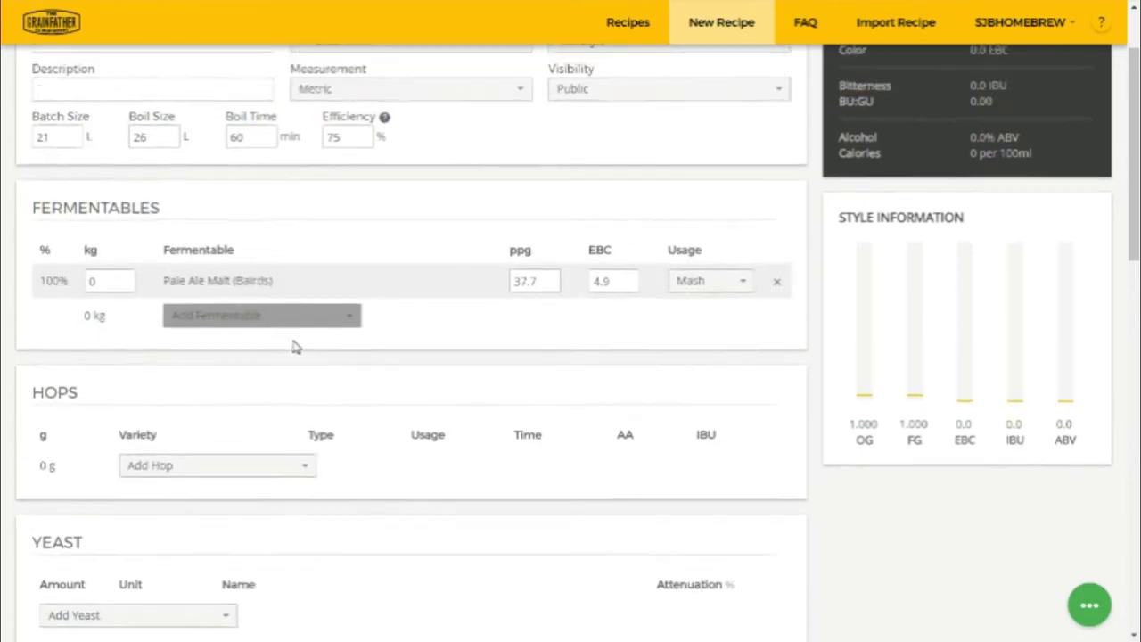
{"action": "left_click", "coordinate": [103, 331]}
{"action": "left_click_drag", "start_coordinate": [103, 331], "coordinate": [89, 328]}
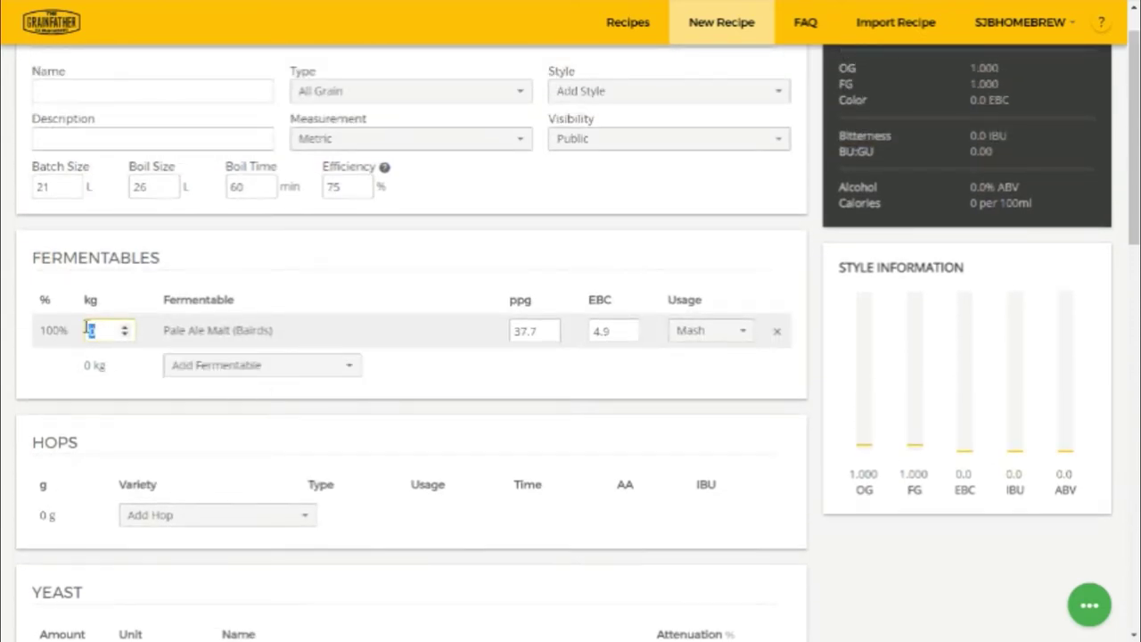
{"action": "type", "text": "4.55"}
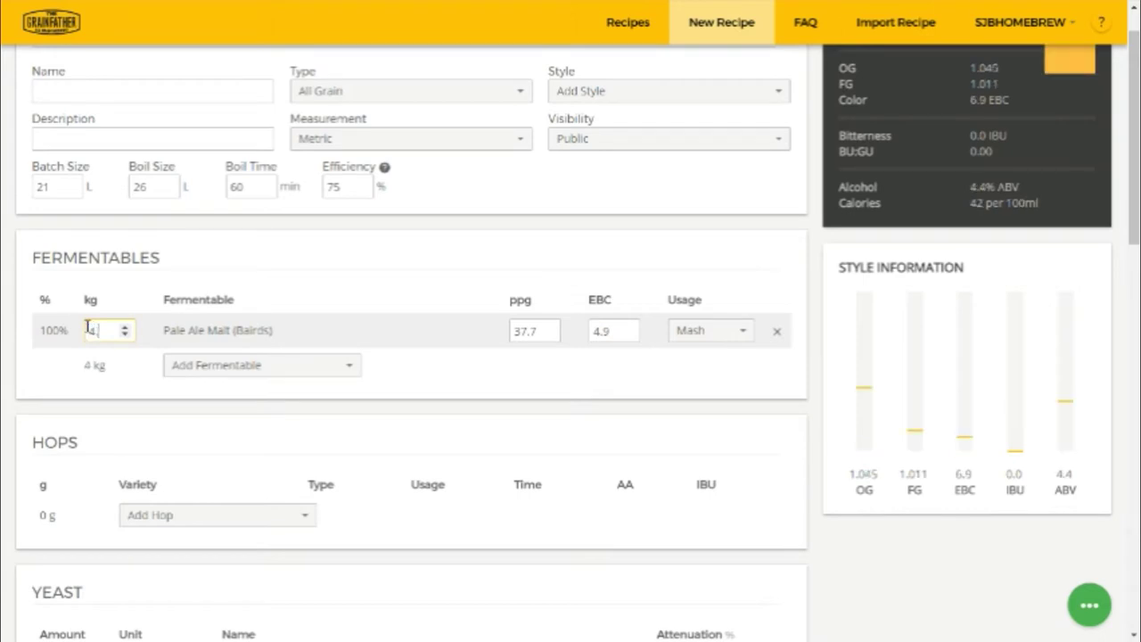
Add Caramel/Crystal 60 - US to the fermentables with an amount of 0.2 kg
{"action": "left_click", "coordinate": [266, 369]}
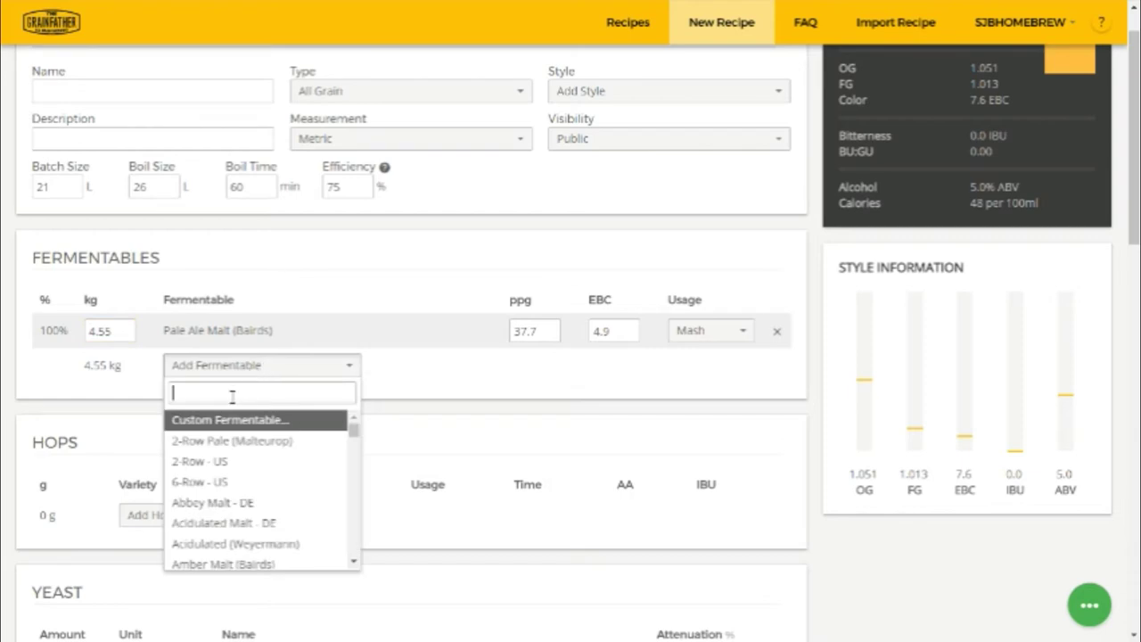
{"action": "type", "text": "cry"}
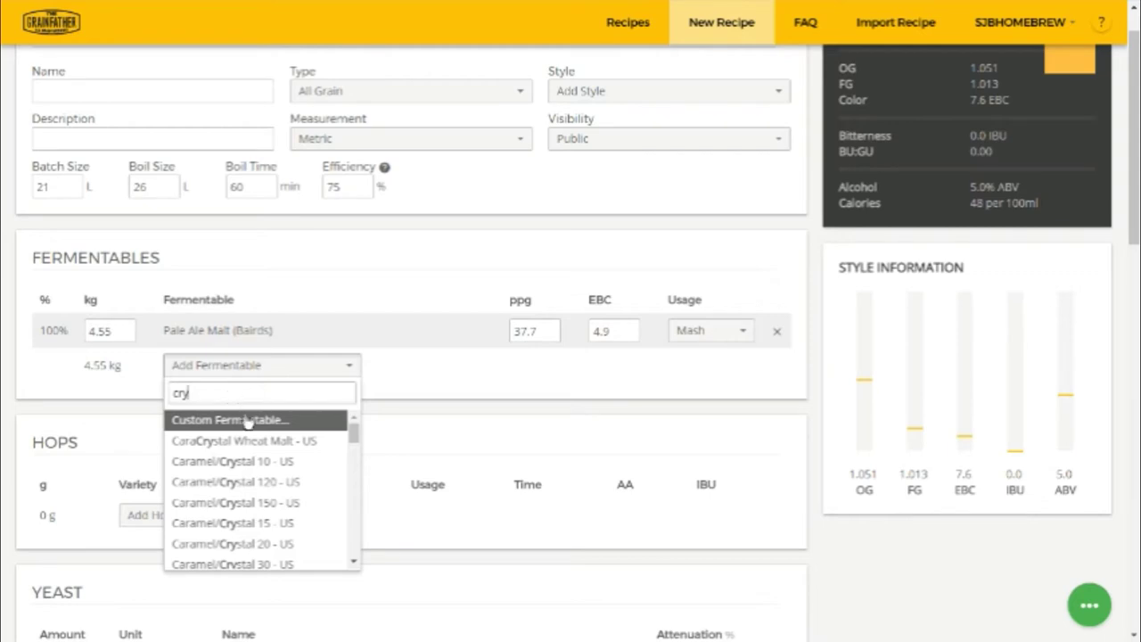
{"action": "scroll", "coordinate": [290, 495], "scroll_direction": "down", "scroll_amount": 1}
{"action": "left_click", "coordinate": [282, 555]}
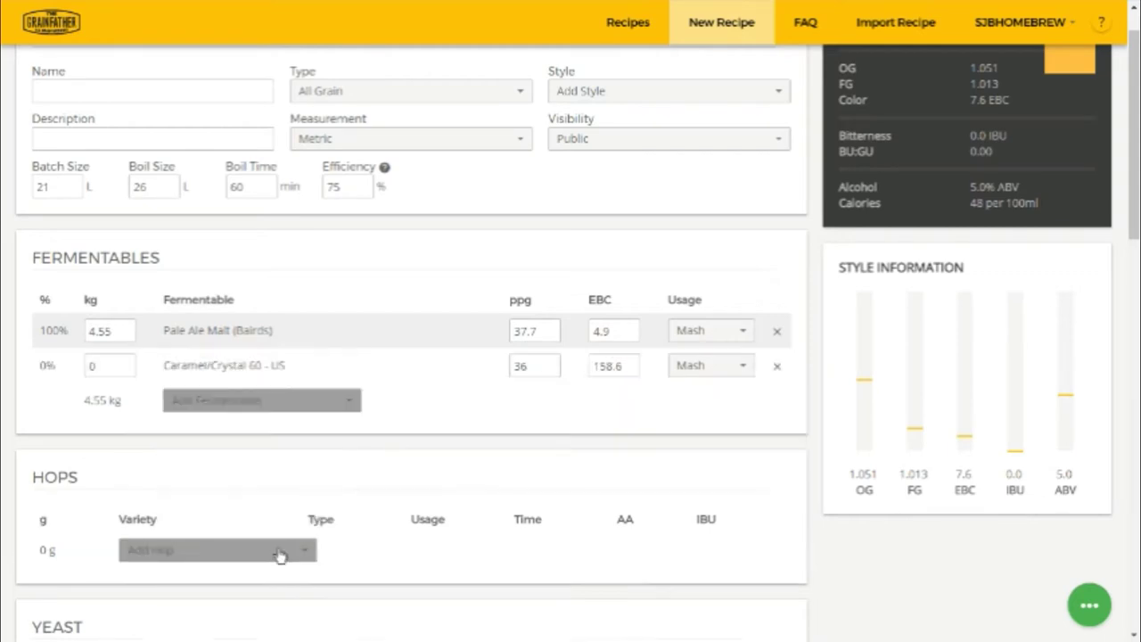
{"action": "left_click_drag", "start_coordinate": [102, 365], "coordinate": [78, 370]}
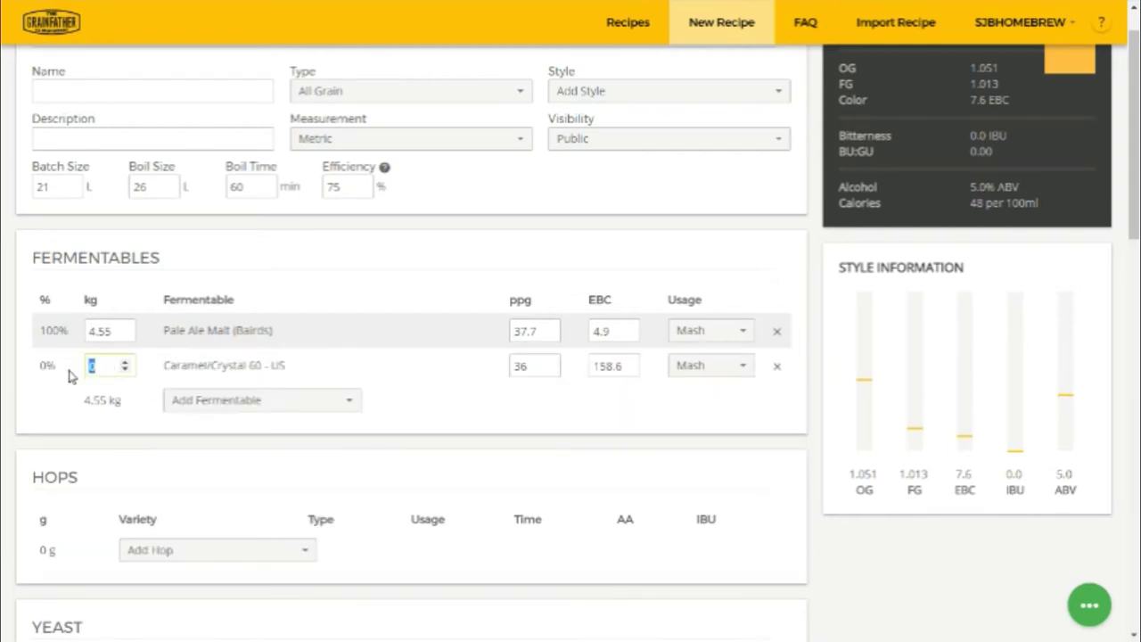
{"action": "type", "text": ".2"}
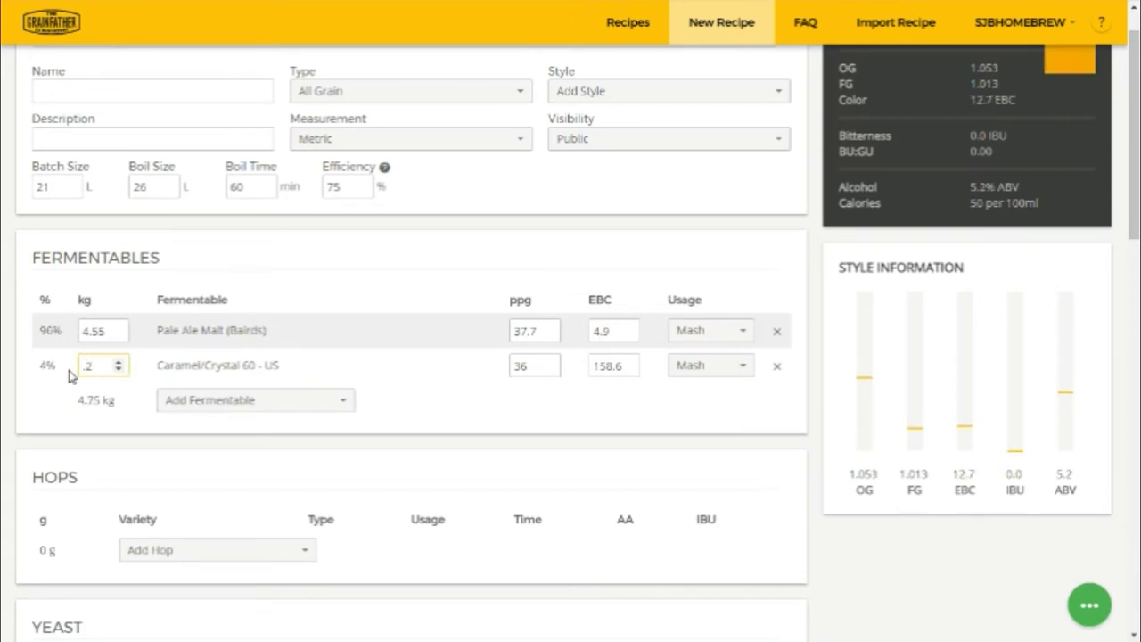
Add Gladfield Toffee Malt to the fermentables with an amount of 0.25 kg
{"action": "left_click", "coordinate": [201, 402]}
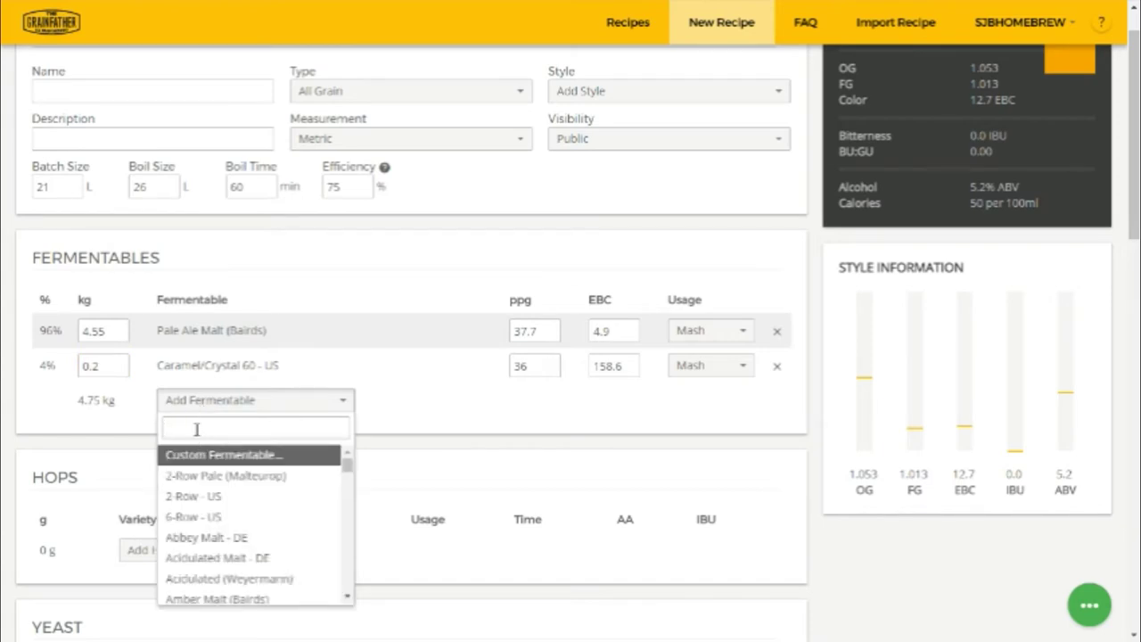
{"action": "type", "text": "toffee"}
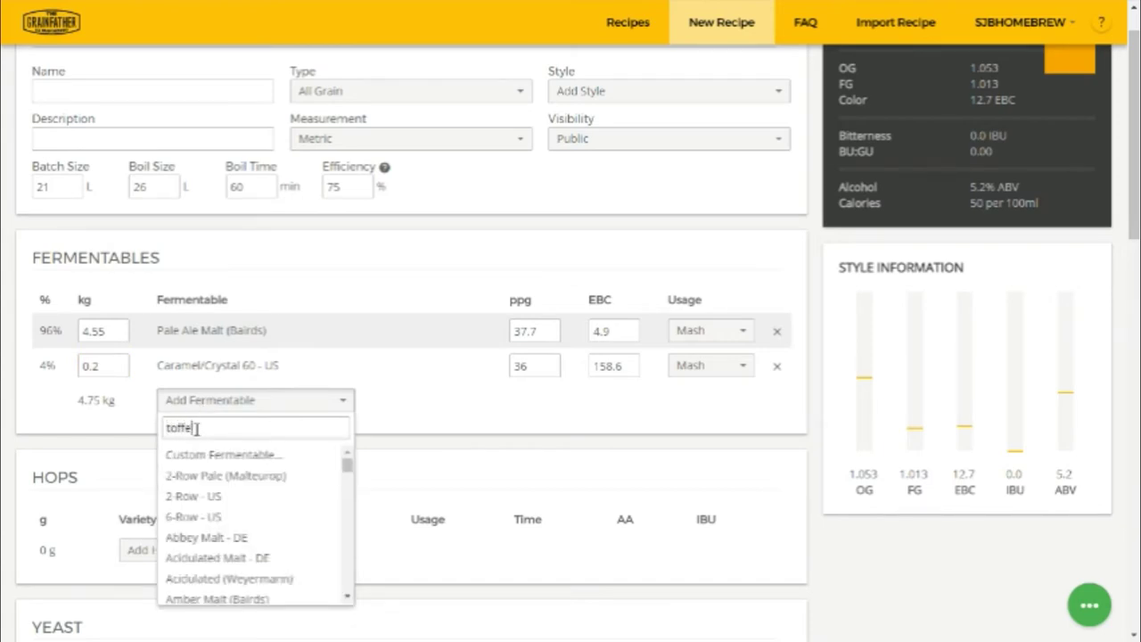
{"action": "left_click", "coordinate": [224, 474]}
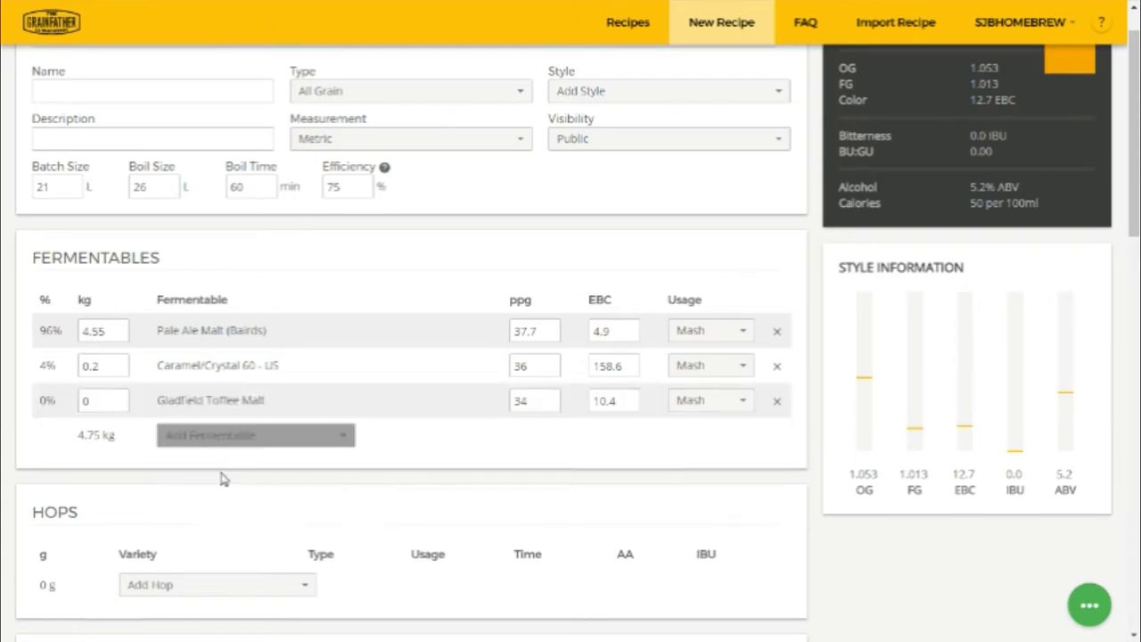
{"action": "left_click", "coordinate": [82, 402]}
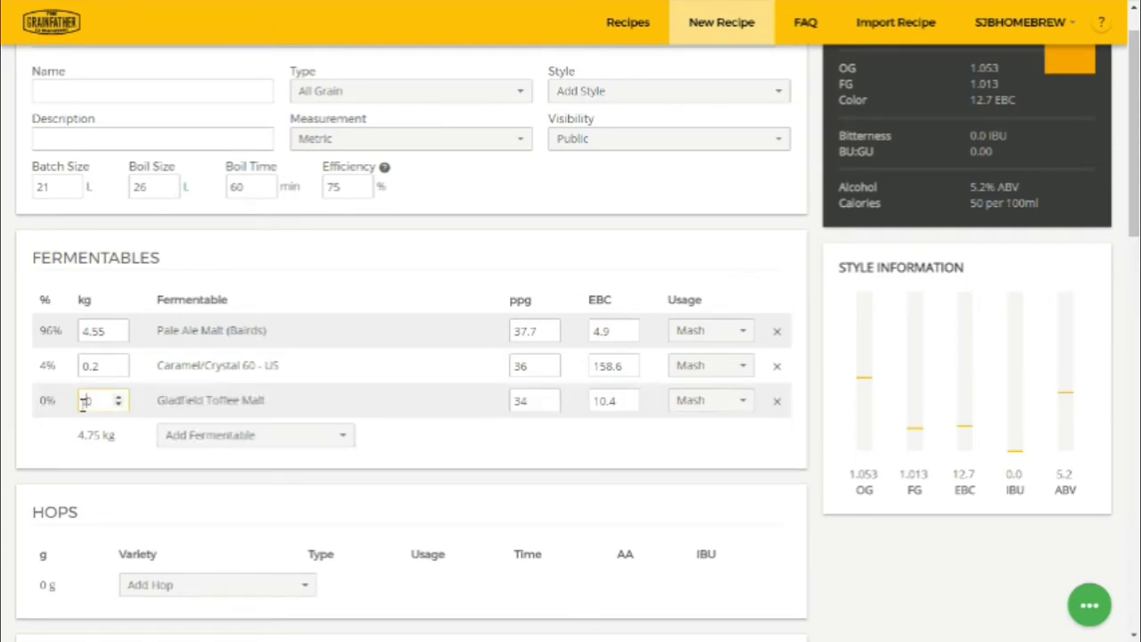
{"action": "type", "text": "0.25"}
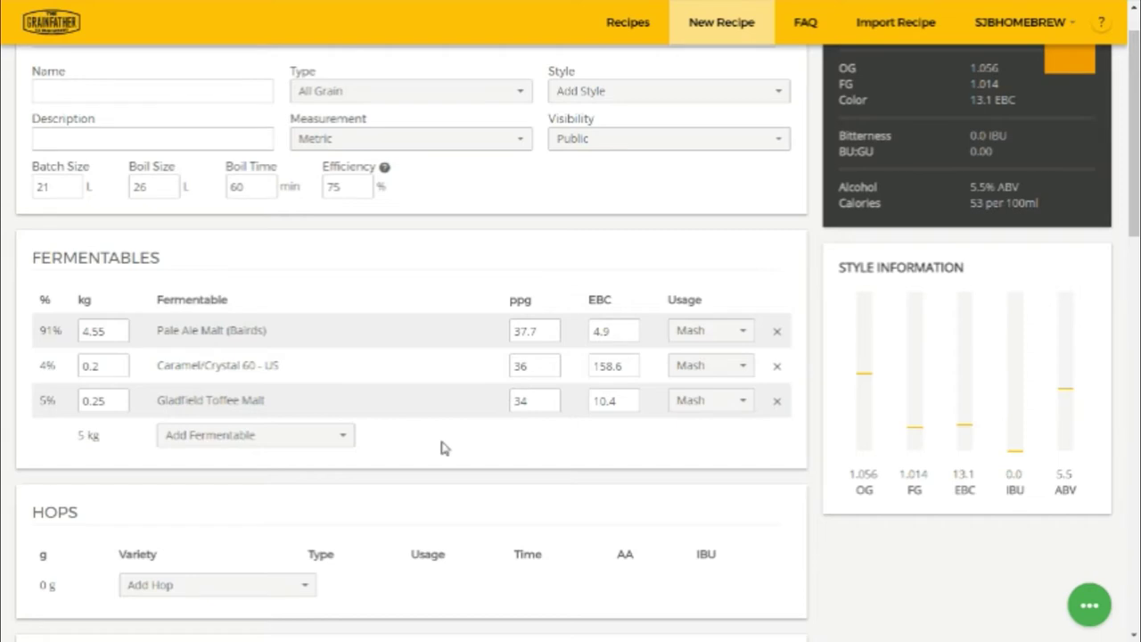
Add Pacific Jade to the recipe's hops with an amount of 10 g
{"action": "scroll", "coordinate": [433, 448], "scroll_direction": "down", "scroll_amount": 1}
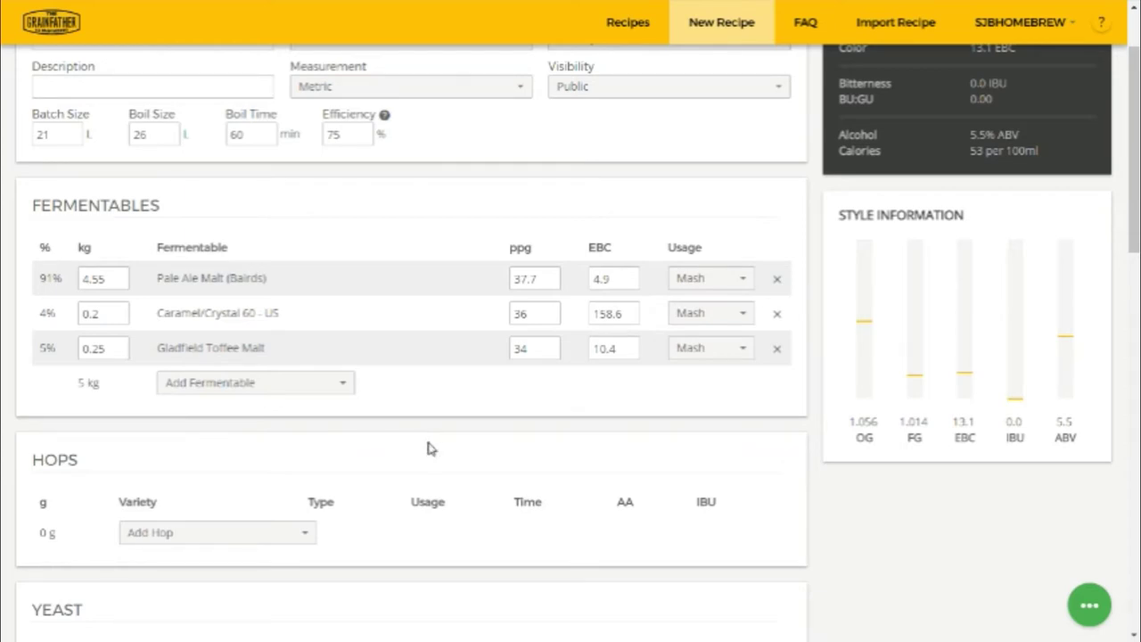
{"action": "scroll", "coordinate": [412, 436], "scroll_direction": "down", "scroll_amount": 3}
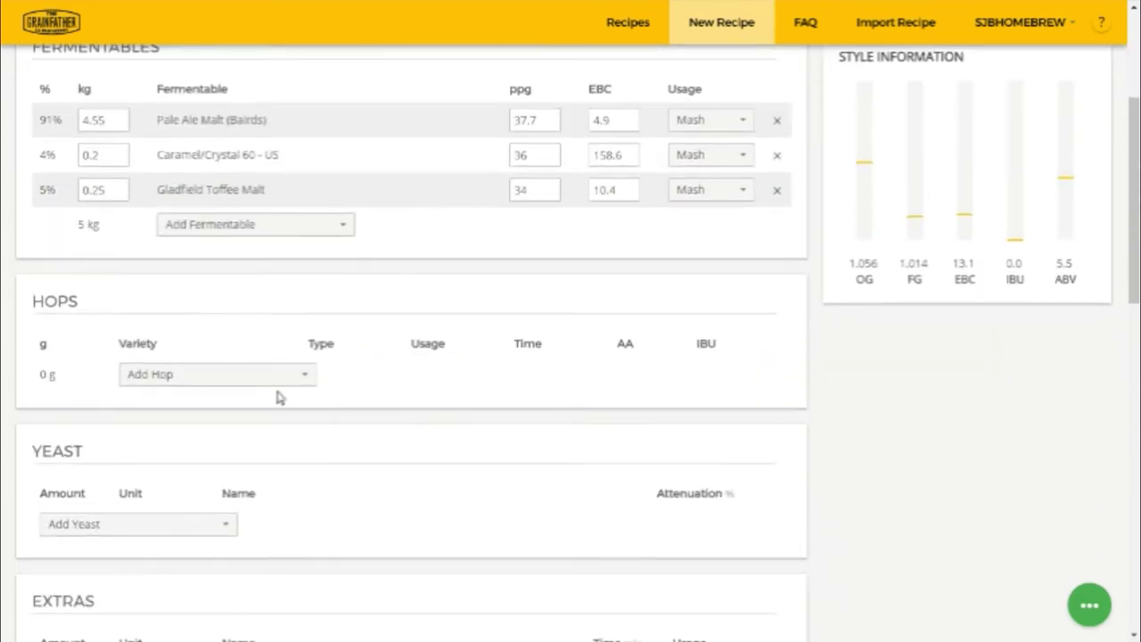
{"action": "left_click", "coordinate": [215, 383]}
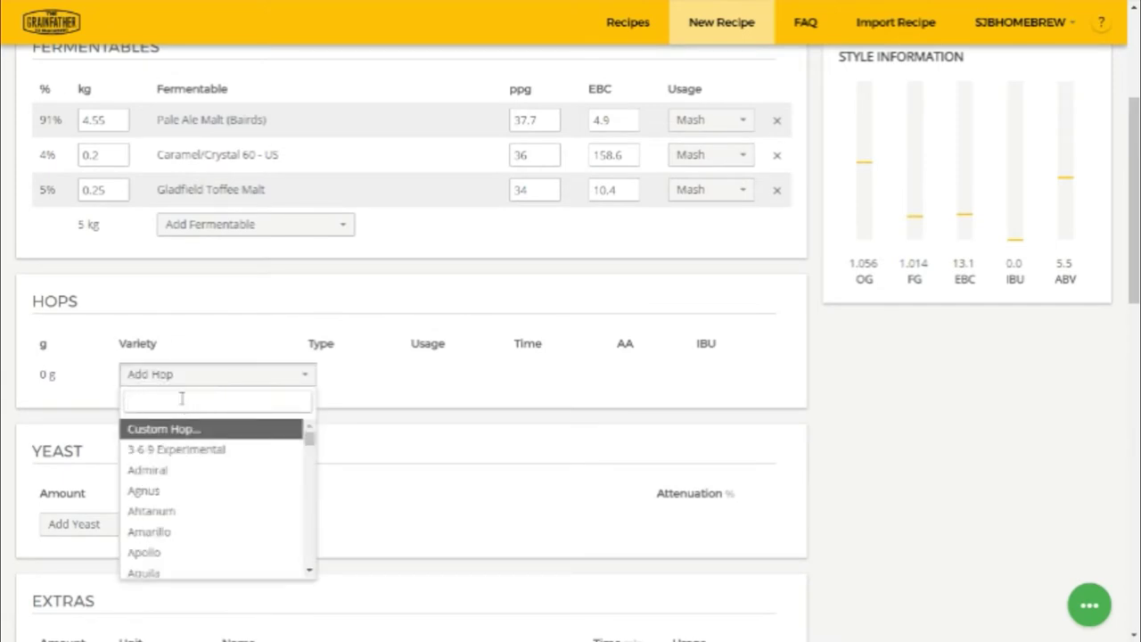
{"action": "type", "text": "pac"}
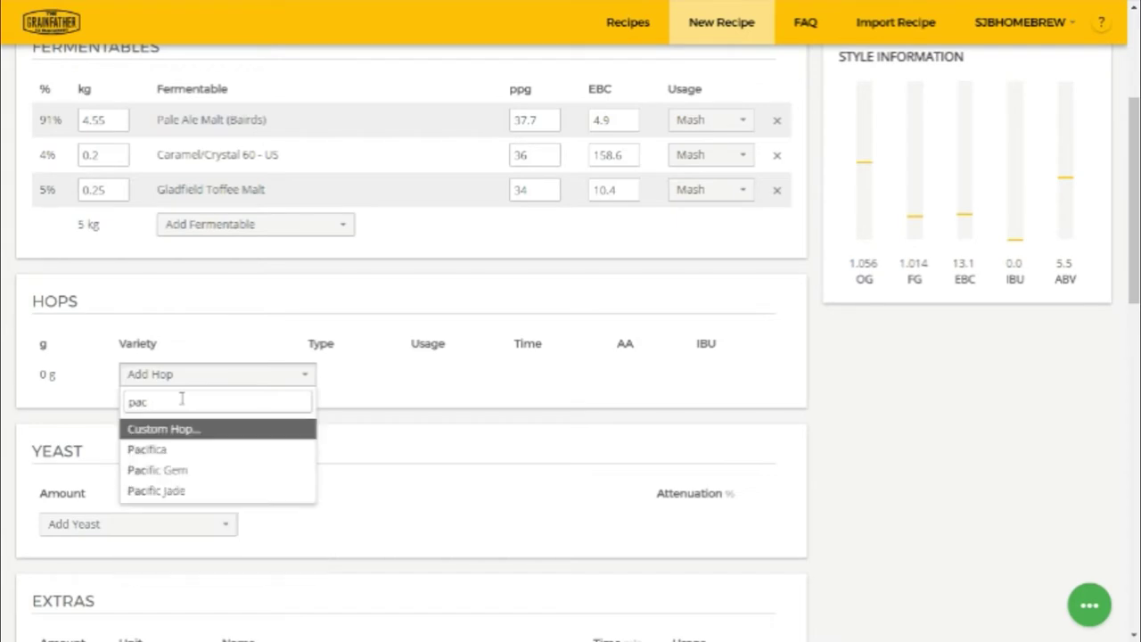
{"action": "type", "text": "i"}
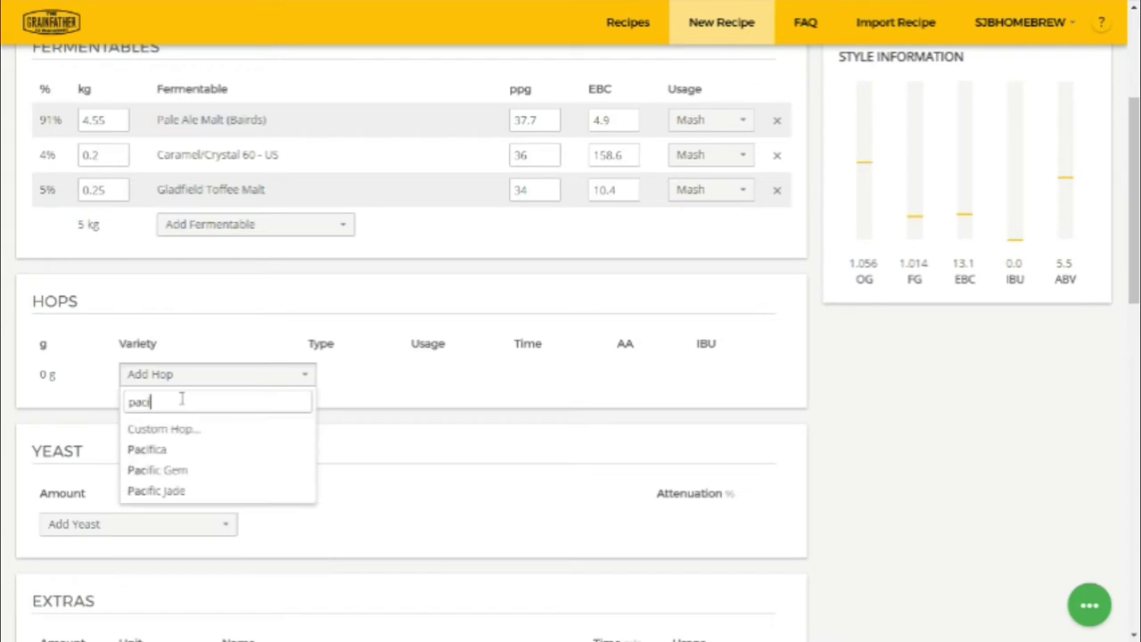
{"action": "left_click", "coordinate": [179, 491]}
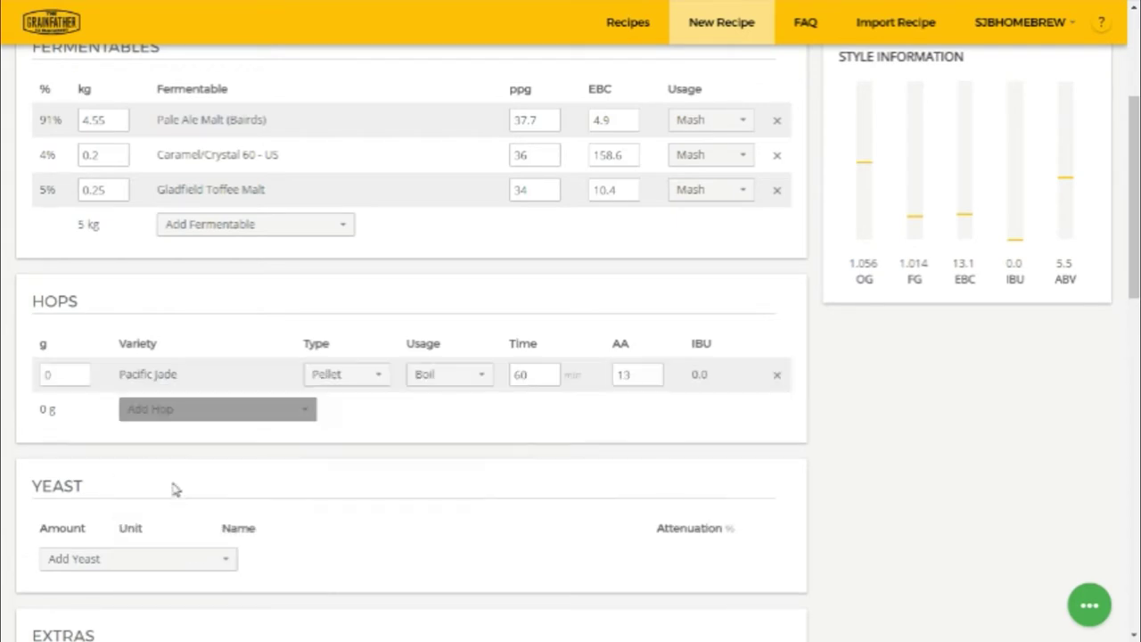
{"action": "left_click", "coordinate": [48, 375]}
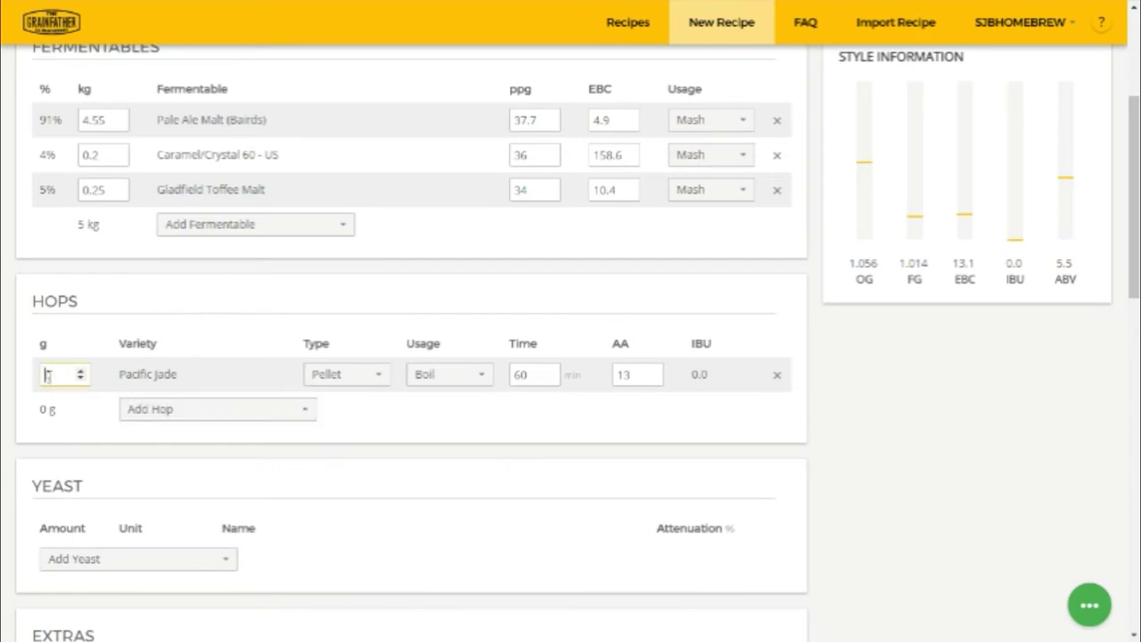
{"action": "type", "text": "10"}
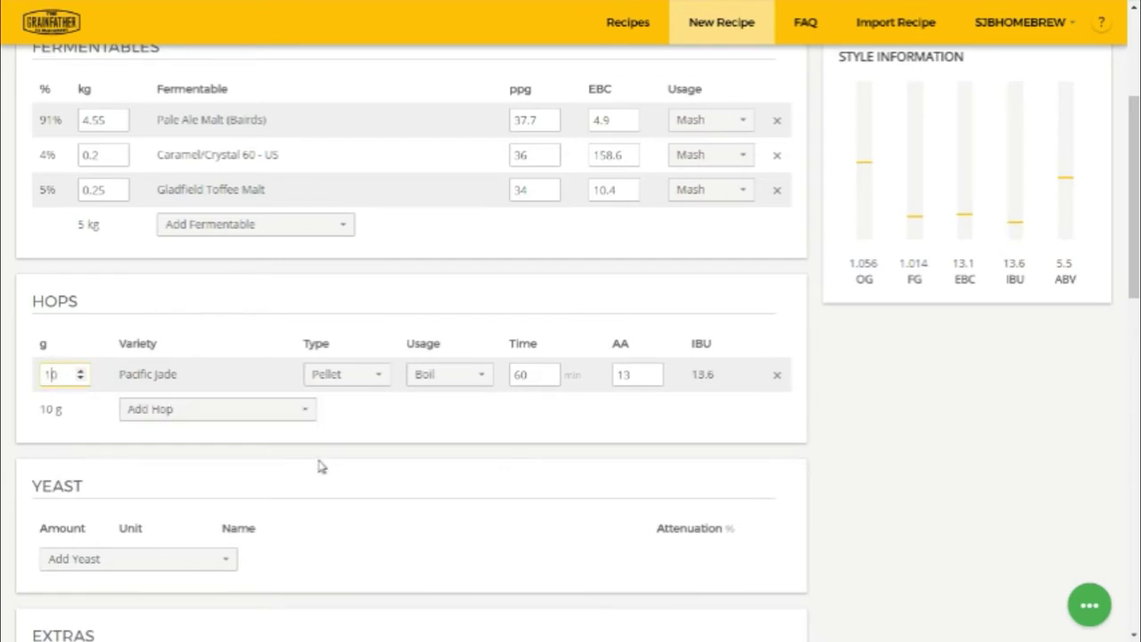
Add Amarillo to the recipe's hops with an amount of 20 g and a boil time of 10 minutes
{"action": "left_click", "coordinate": [230, 411]}
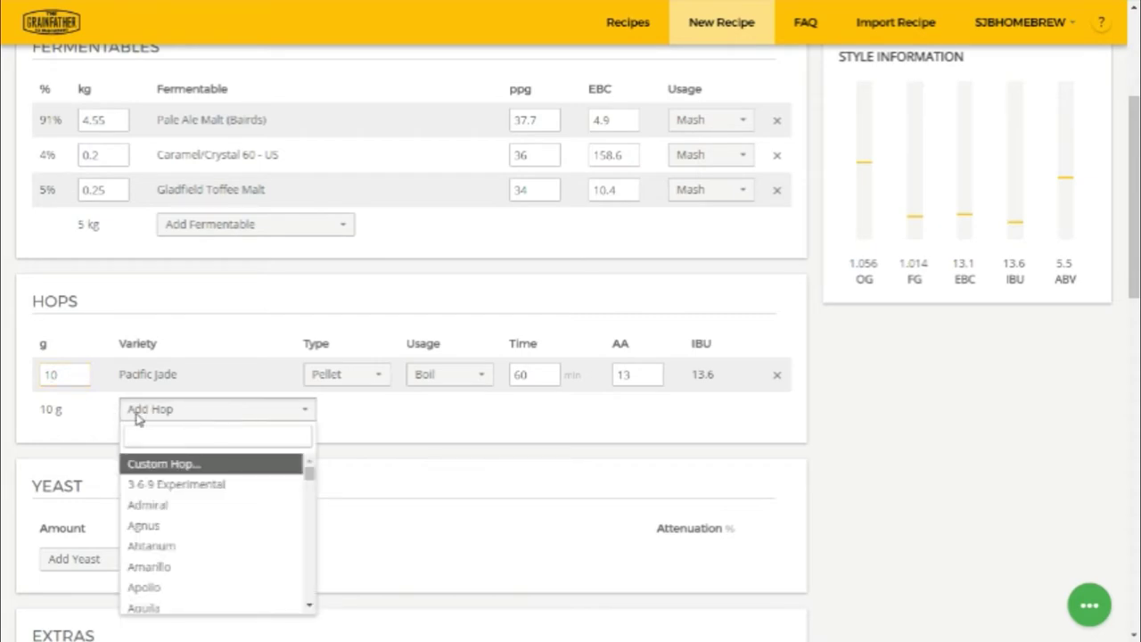
{"action": "type", "text": "am"}
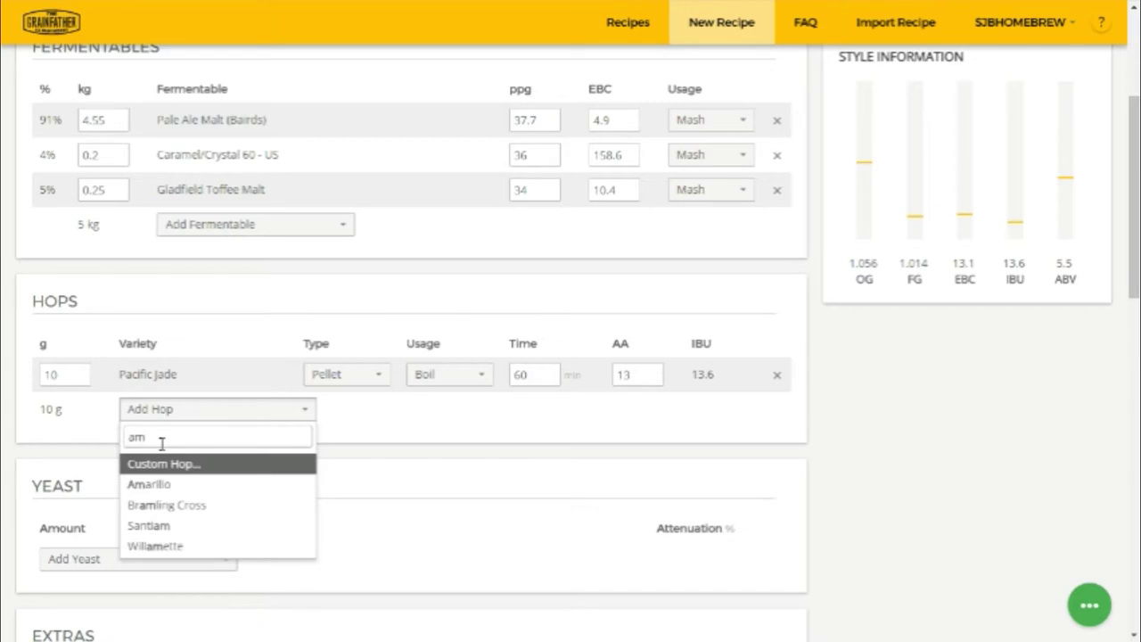
{"action": "type", "text": "a"}
{"action": "left_click", "coordinate": [151, 482]}
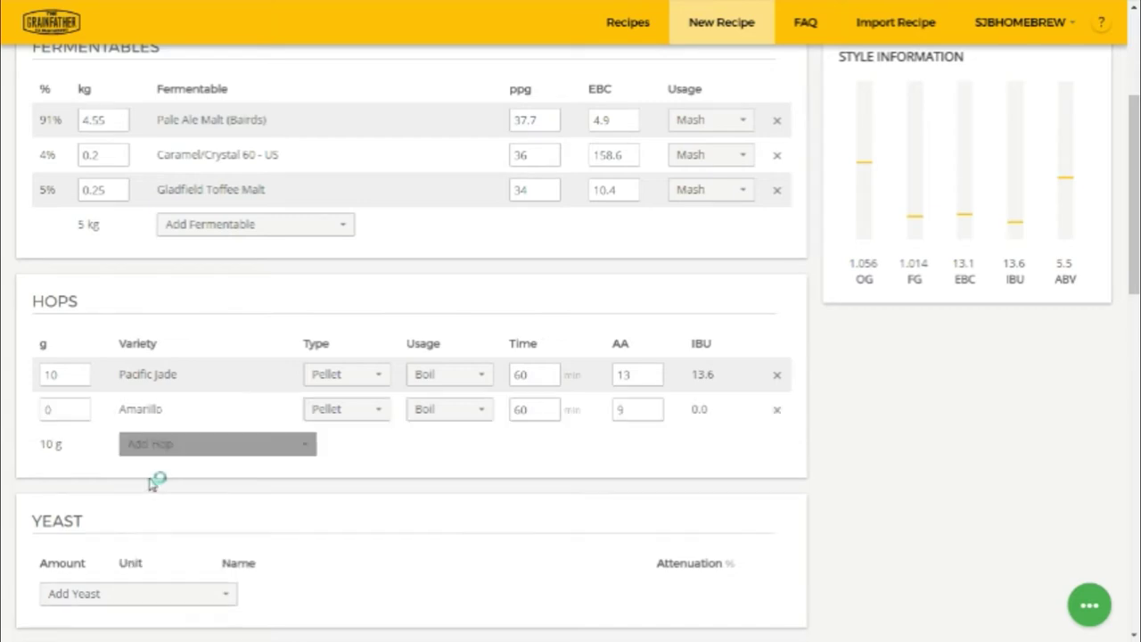
{"action": "left_click", "coordinate": [46, 409]}
{"action": "type", "text": "20"}
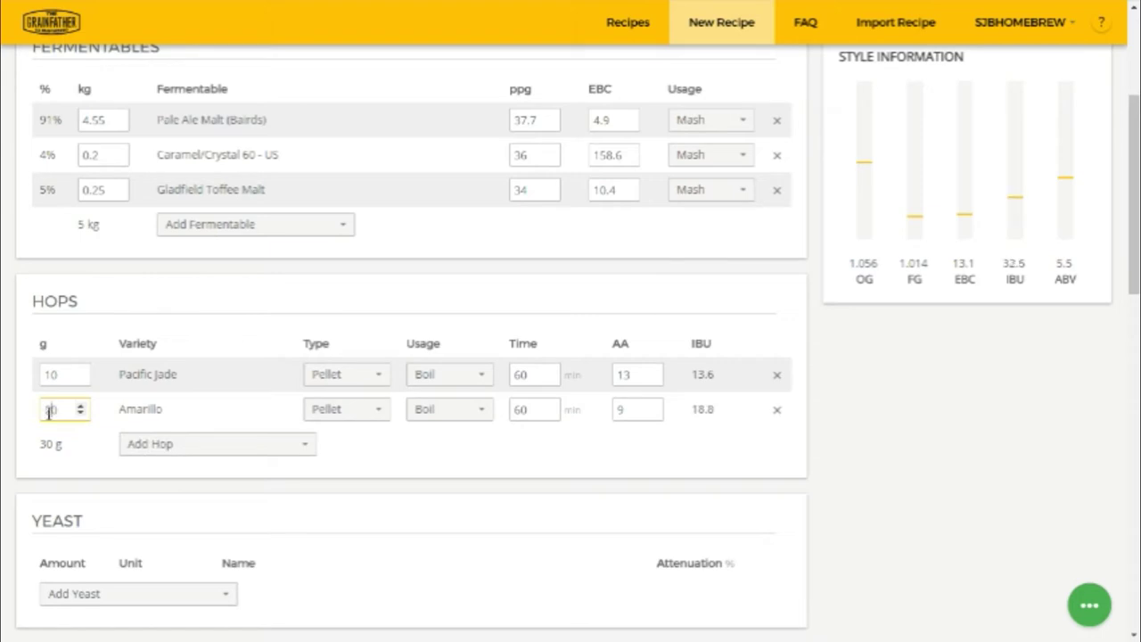
{"action": "double_click", "coordinate": [525, 410]}
{"action": "type", "text": "10"}
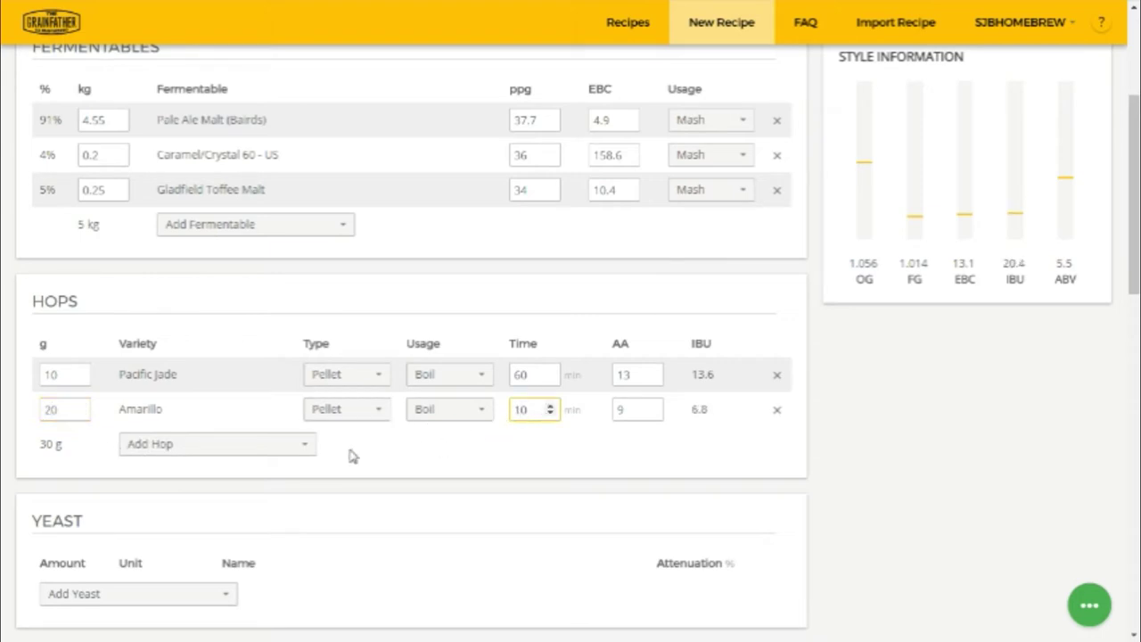
Add Ahtanum to the recipe's hops with an amount of 20 g and a boil time of 10 minutes
{"action": "left_click", "coordinate": [153, 451]}
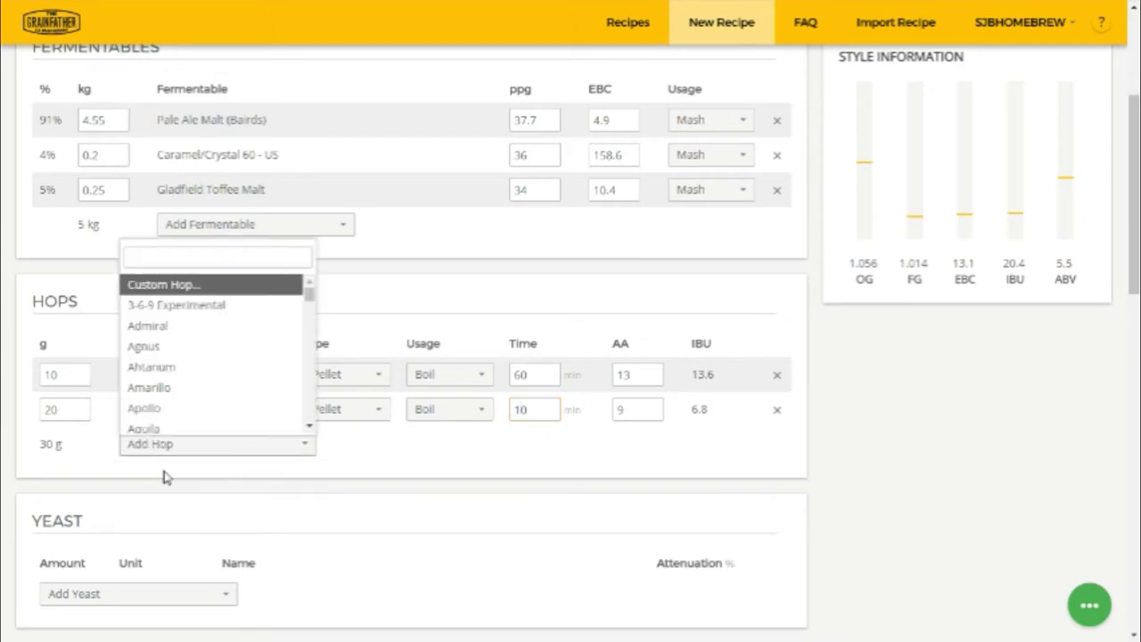
{"action": "left_click", "coordinate": [163, 477]}
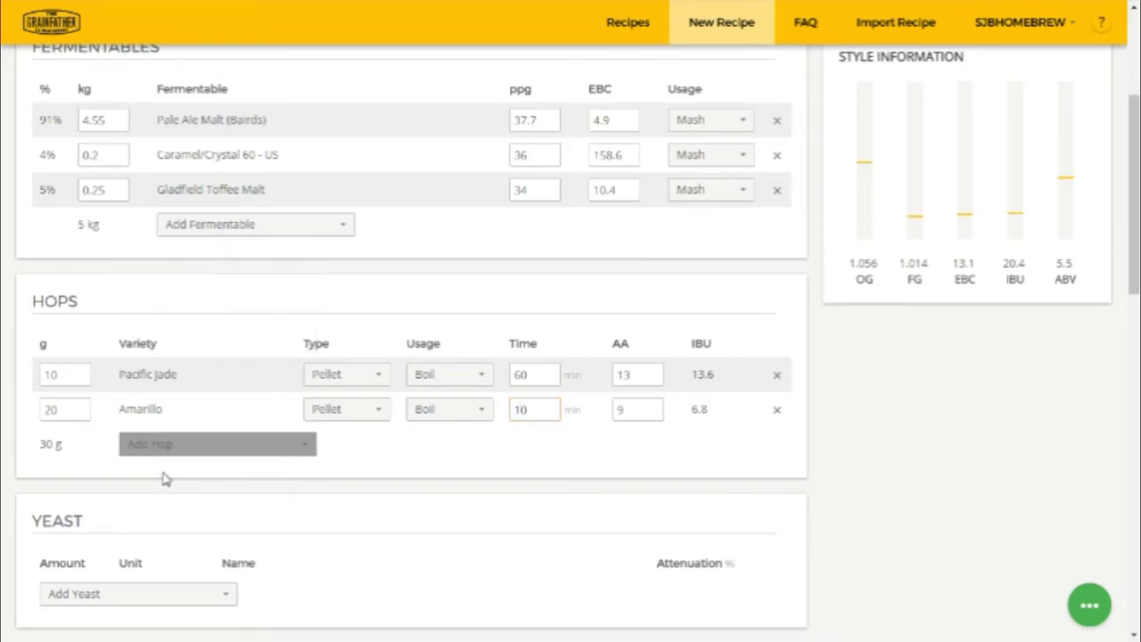
{"action": "left_click", "coordinate": [150, 449]}
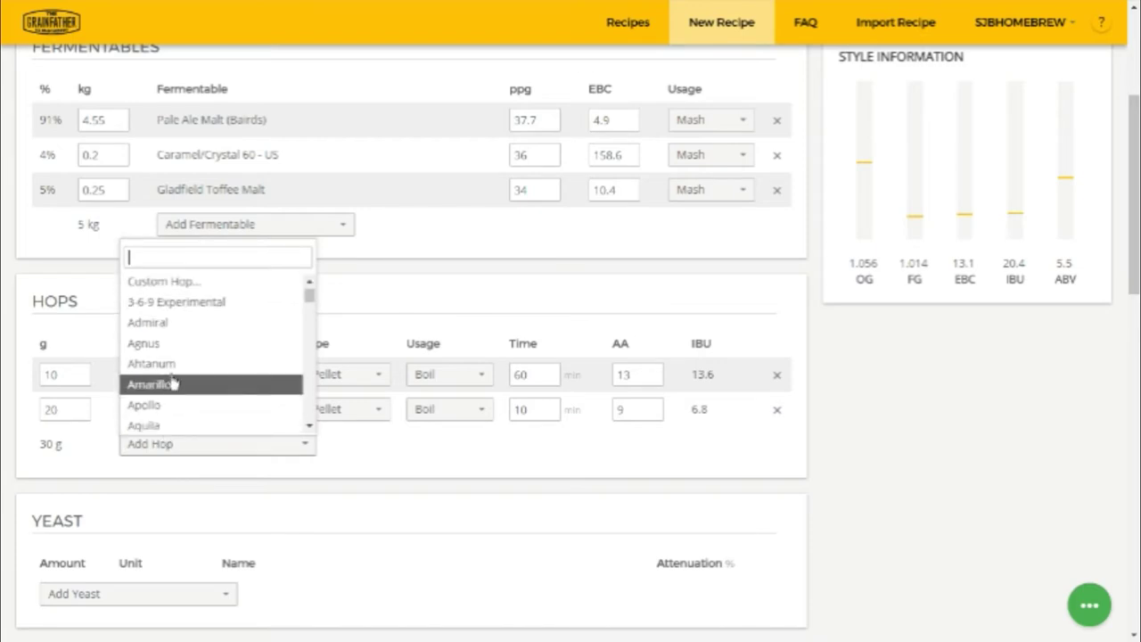
{"action": "left_click", "coordinate": [180, 370]}
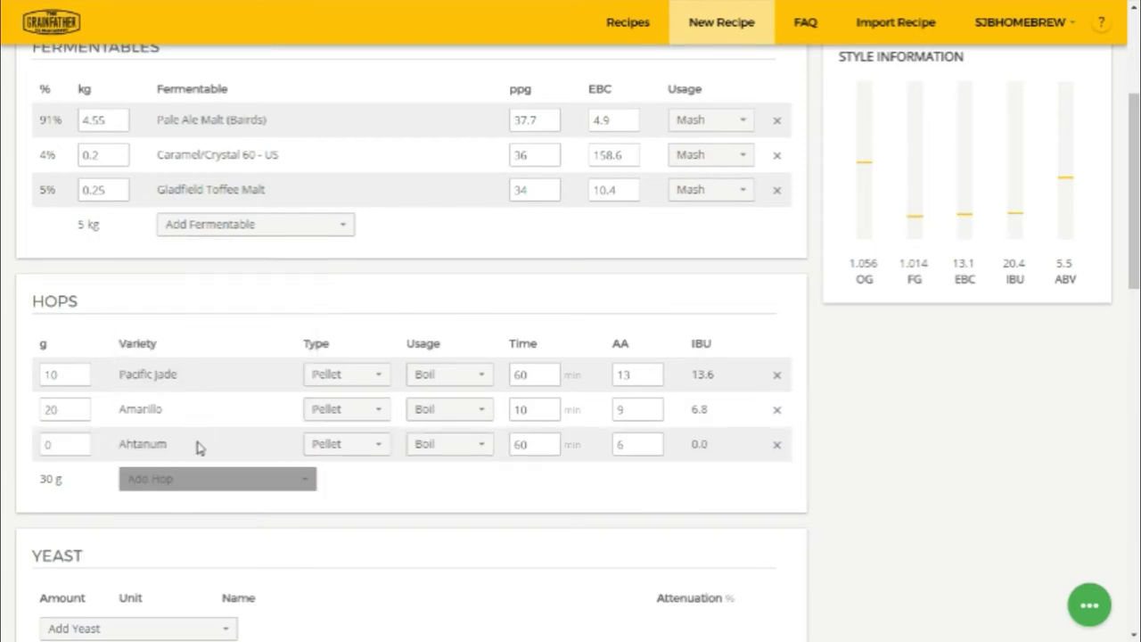
{"action": "left_click", "coordinate": [45, 443]}
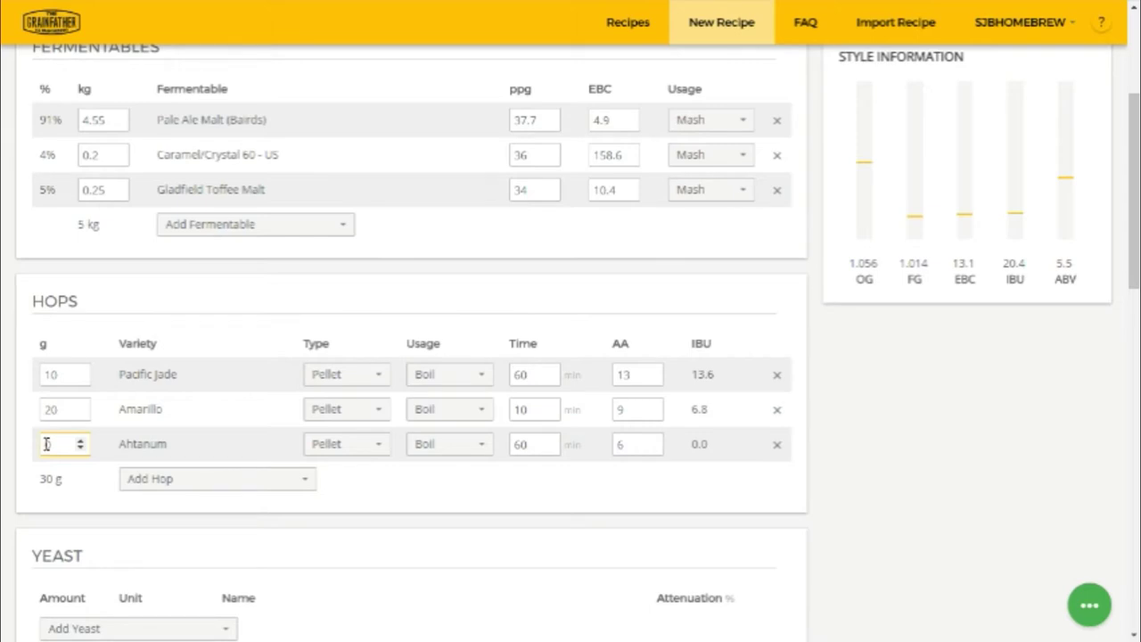
{"action": "type", "text": "20"}
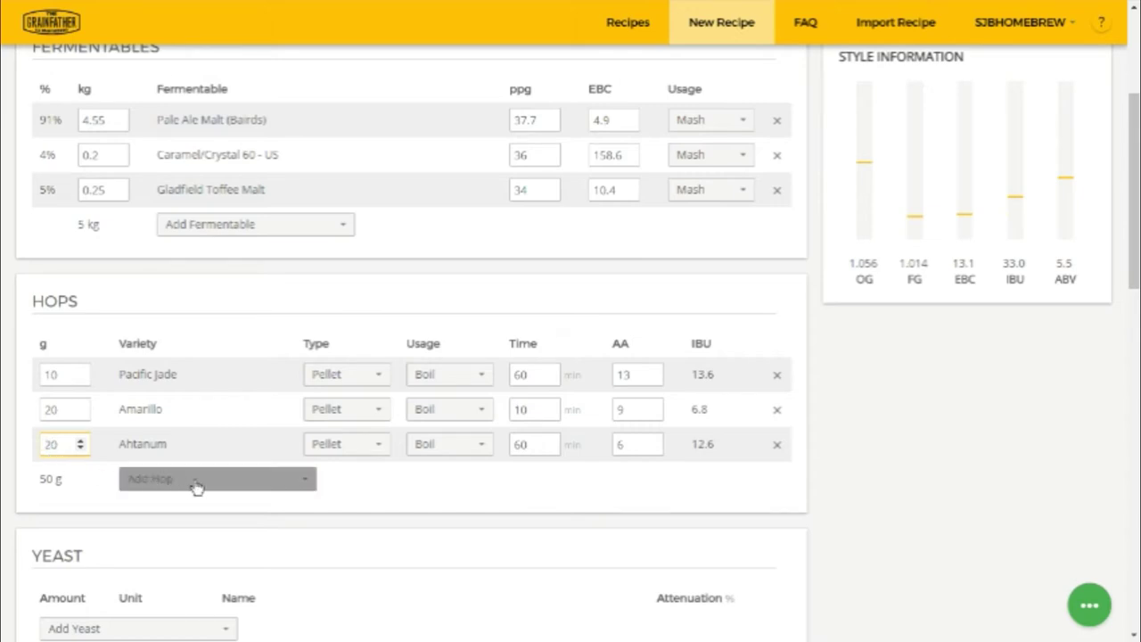
{"action": "double_click", "coordinate": [524, 444]}
{"action": "type", "text": "10"}
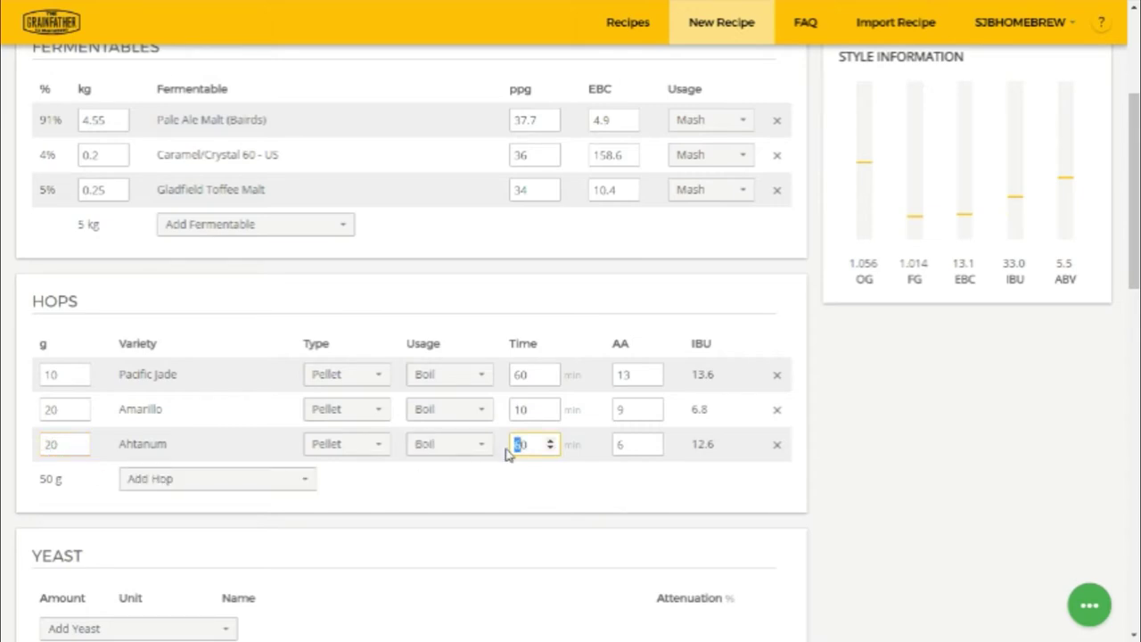
Add Simcoe to the recipe's hops as a 50 g Hop Stand addition with a time of 20 minutes
{"action": "left_click", "coordinate": [187, 483]}
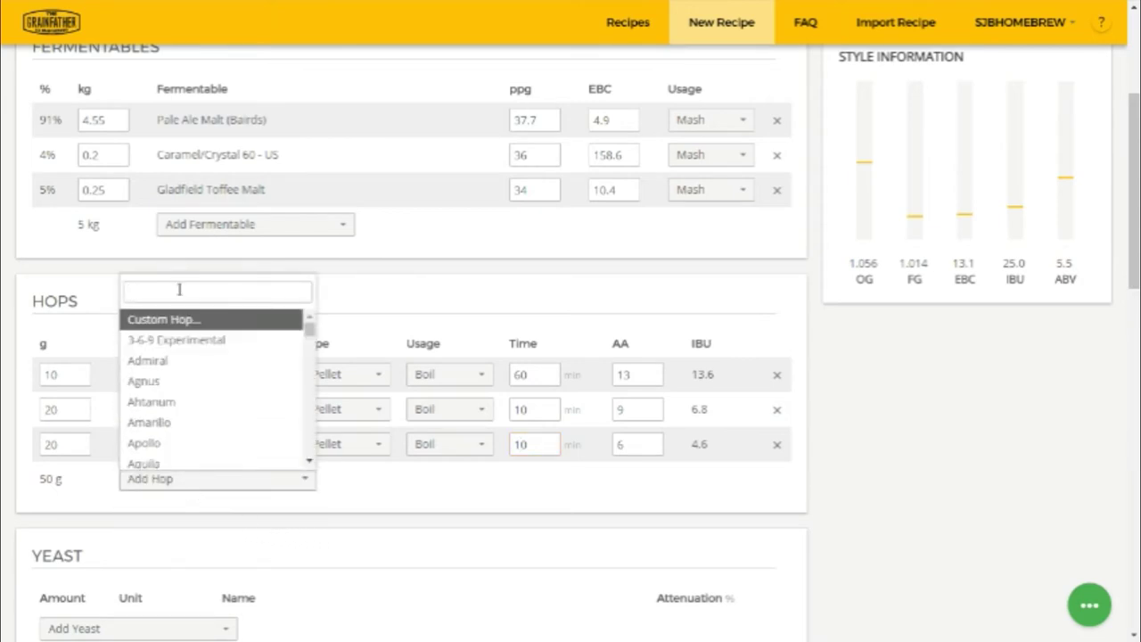
{"action": "type", "text": "simco"}
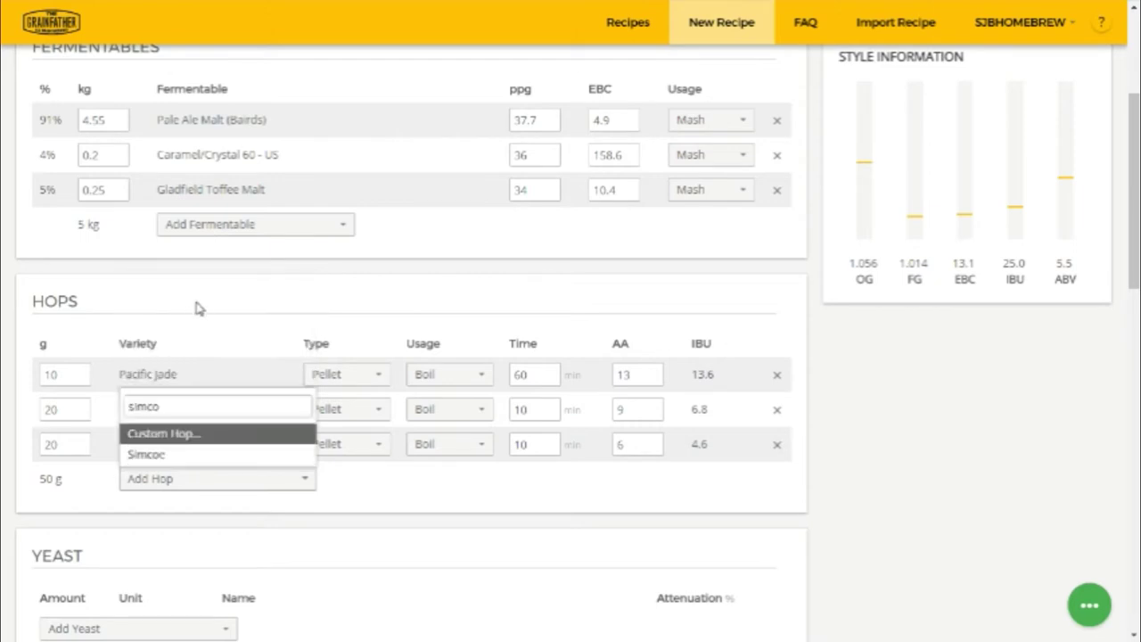
{"action": "left_click", "coordinate": [162, 455]}
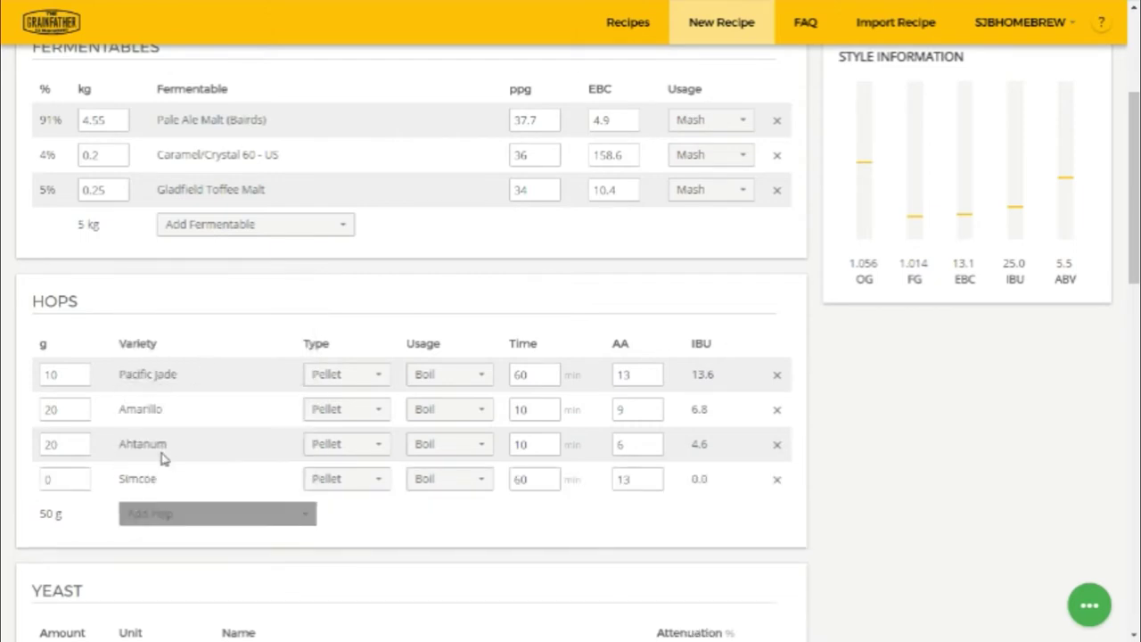
{"action": "left_click", "coordinate": [47, 478]}
{"action": "type", "text": "50"}
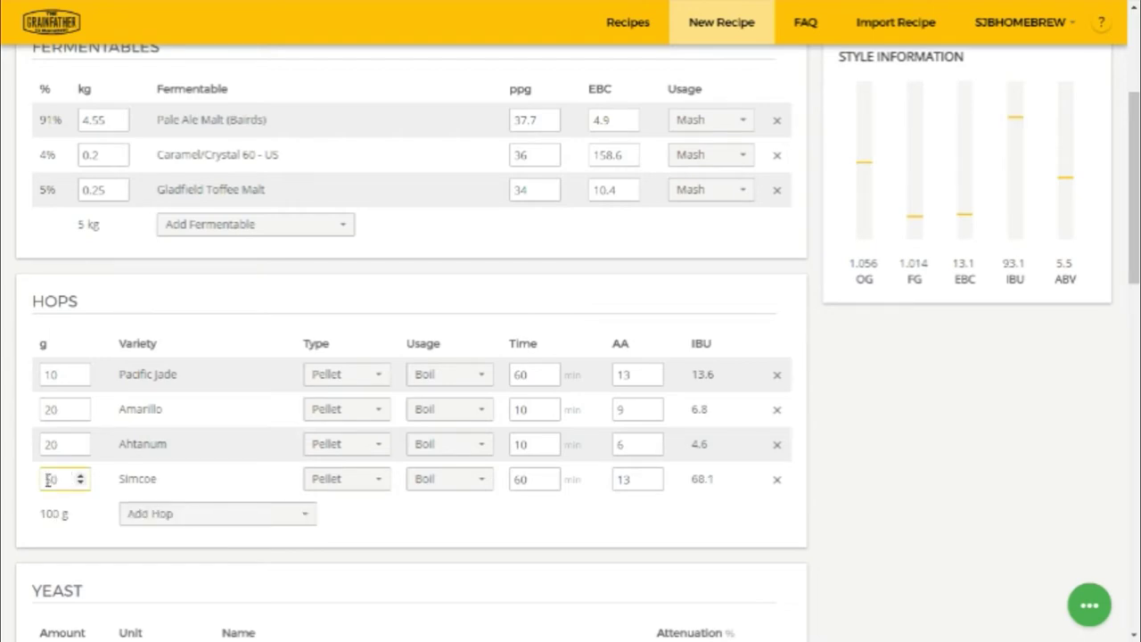
{"action": "left_click", "coordinate": [480, 484]}
{"action": "left_click", "coordinate": [467, 564]}
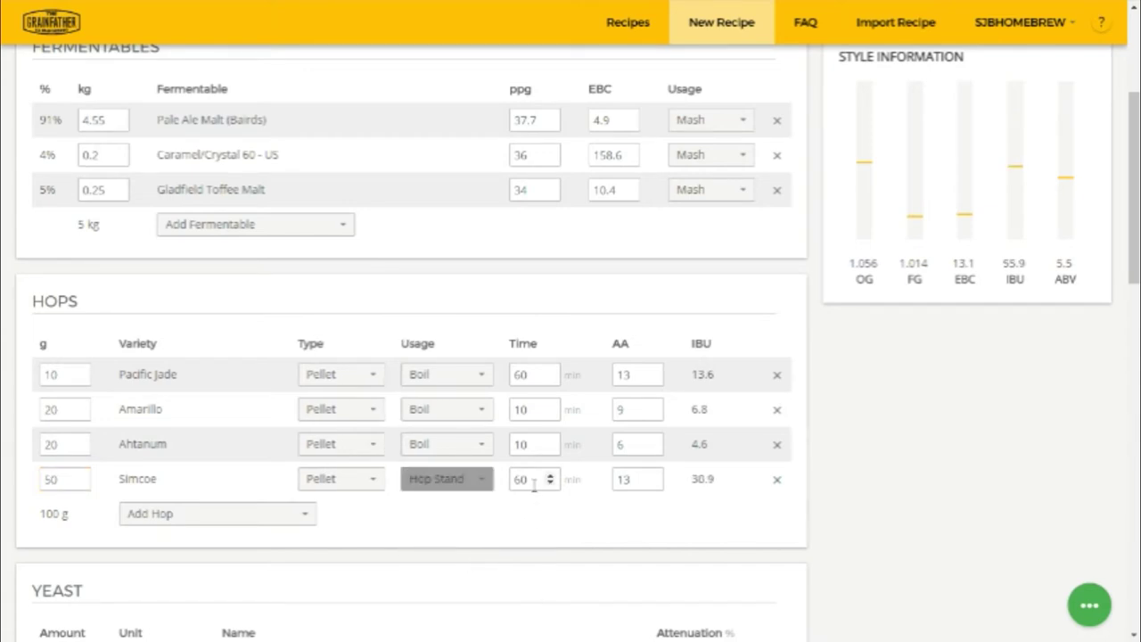
{"action": "left_click_drag", "start_coordinate": [521, 481], "coordinate": [513, 481]}
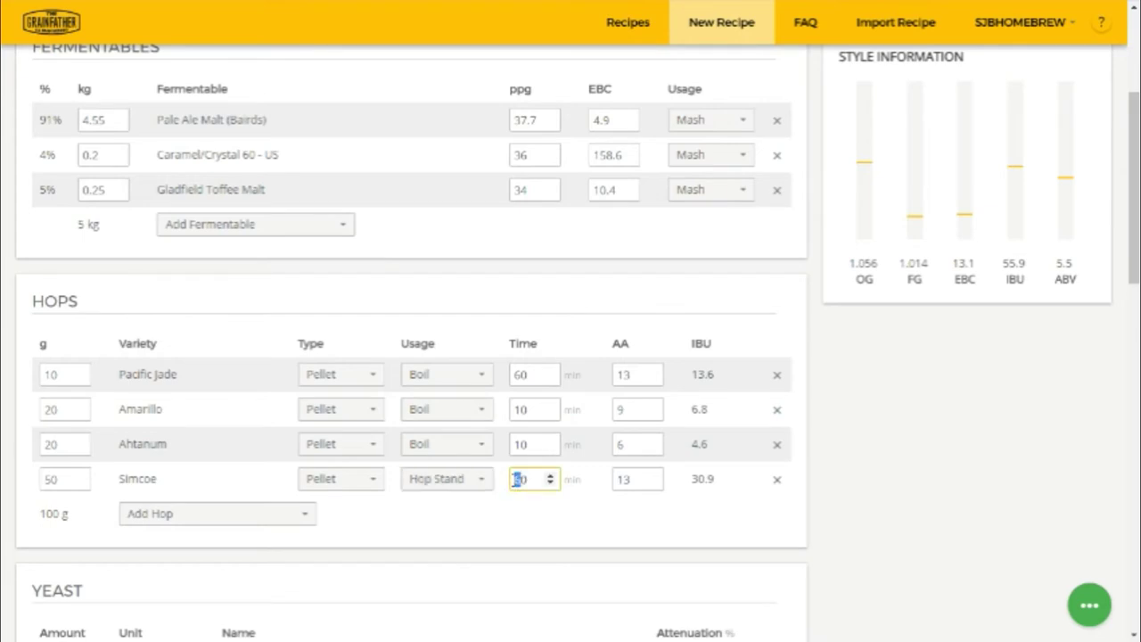
{"action": "type", "text": "2"}
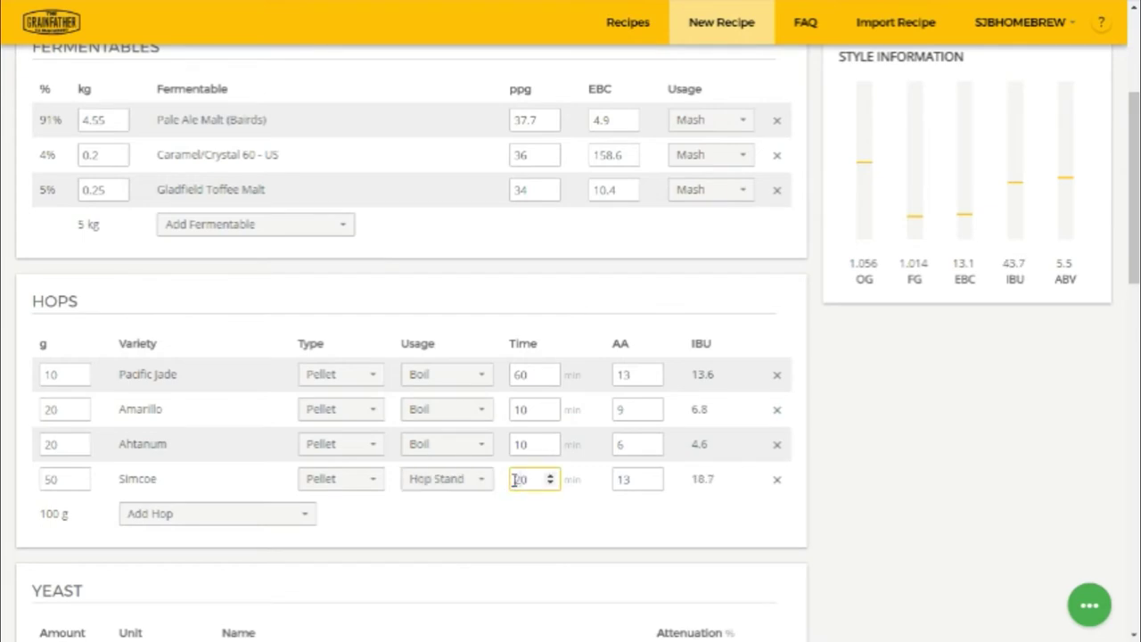
Add Citra to the recipe's hops as a 50 g Hop Stand addition with a time of 20 minutes
{"action": "left_click", "coordinate": [166, 517]}
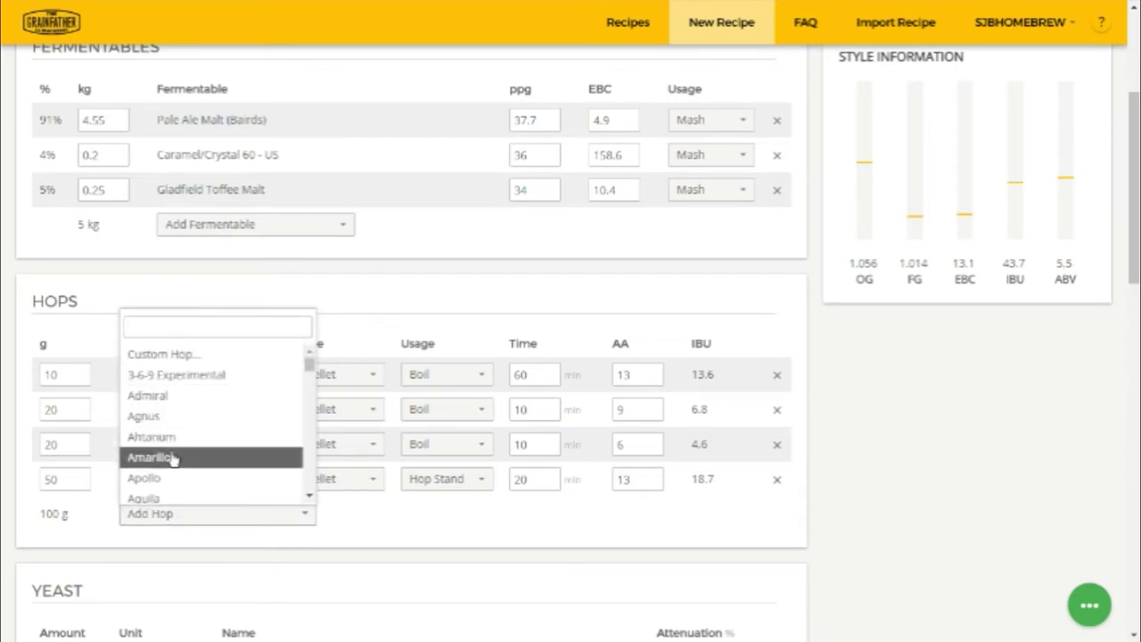
{"action": "type", "text": "cit"}
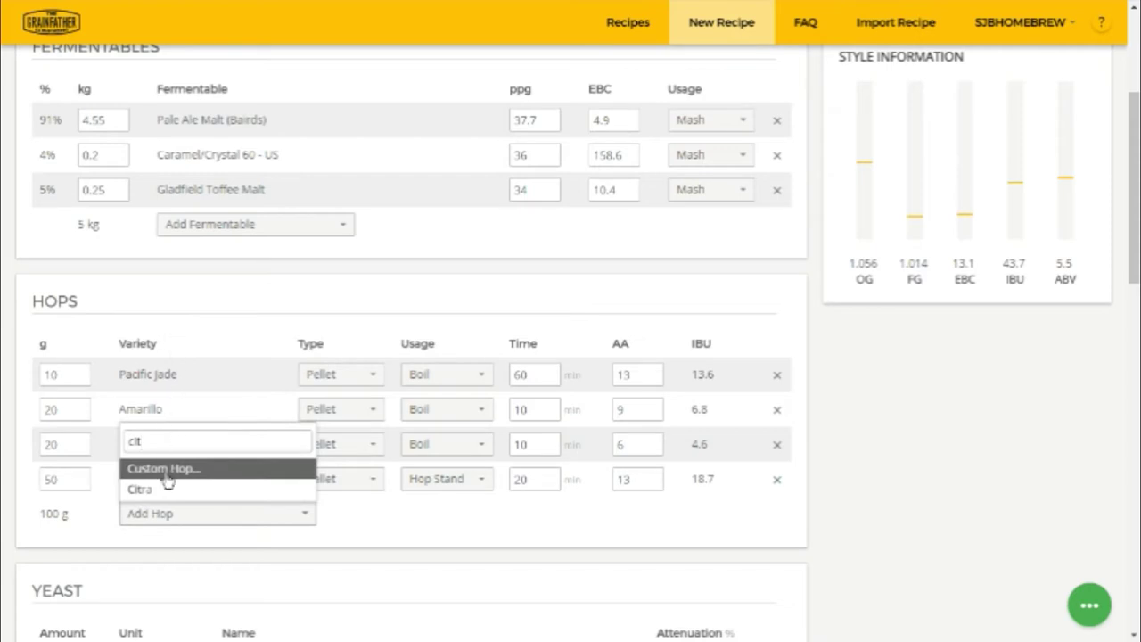
{"action": "left_click", "coordinate": [147, 488]}
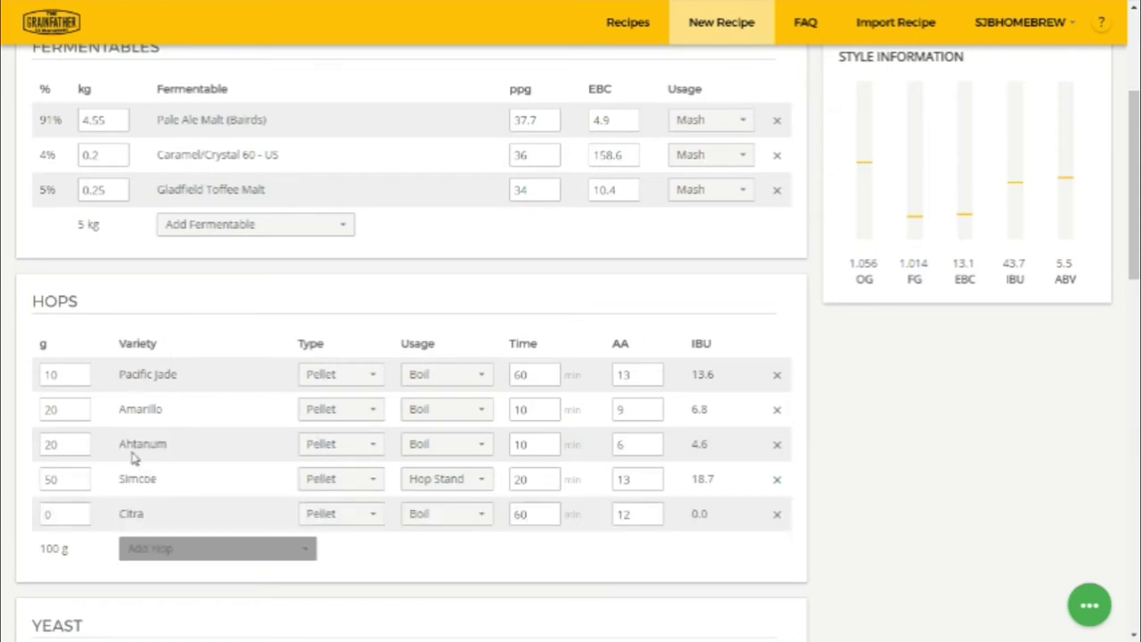
{"action": "left_click", "coordinate": [45, 514]}
{"action": "type", "text": "50"}
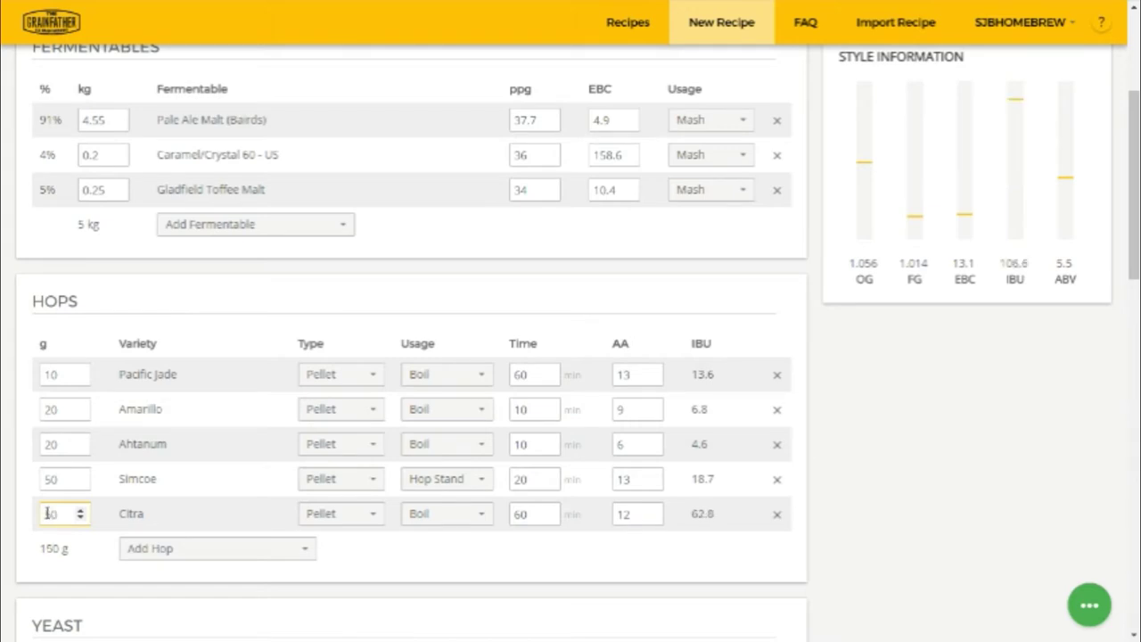
{"action": "left_click", "coordinate": [472, 514]}
{"action": "left_click", "coordinate": [466, 594]}
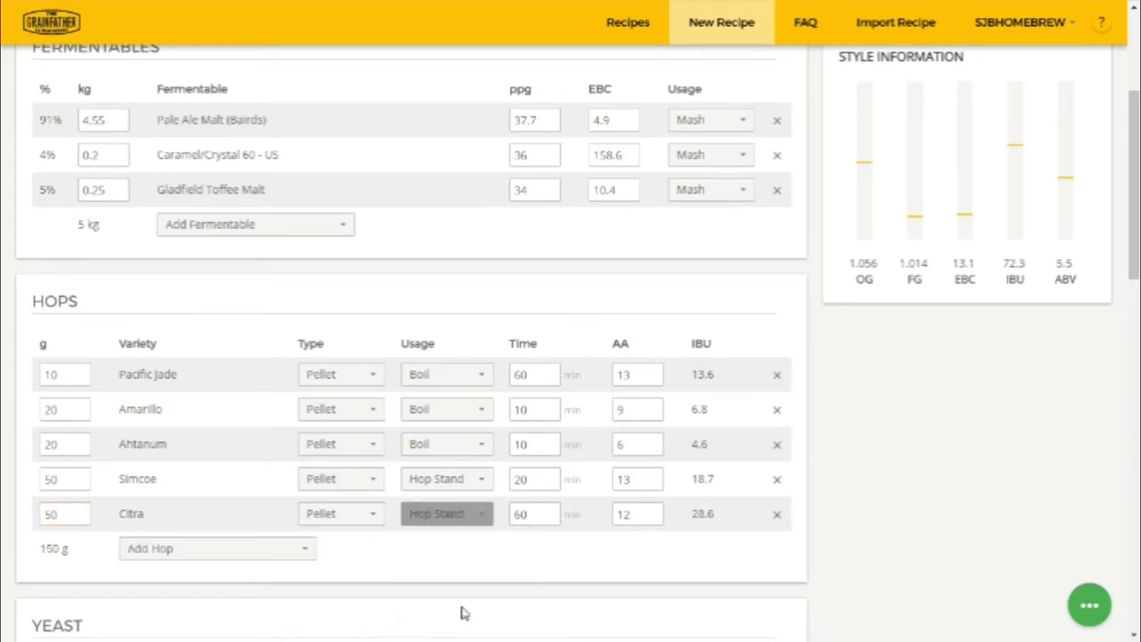
{"action": "double_click", "coordinate": [517, 514]}
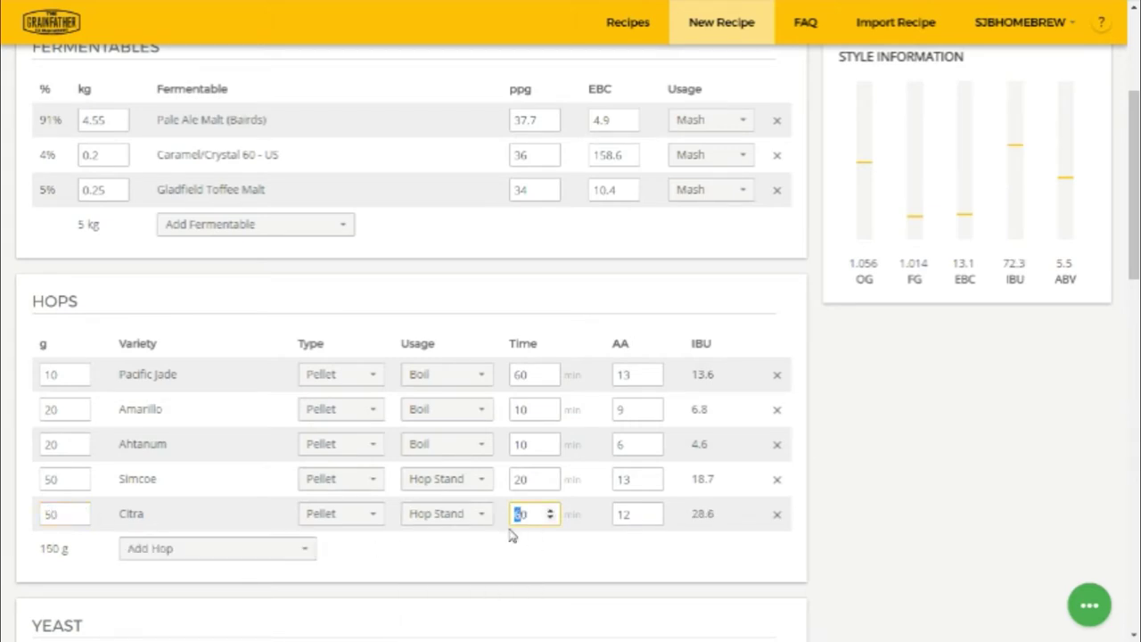
{"action": "type", "text": "2"}
Add a second Citra entry to the hops as a 50 g Dry Hop addition with a time of 3 days
{"action": "scroll", "coordinate": [471, 590], "scroll_direction": "down", "scroll_amount": 1}
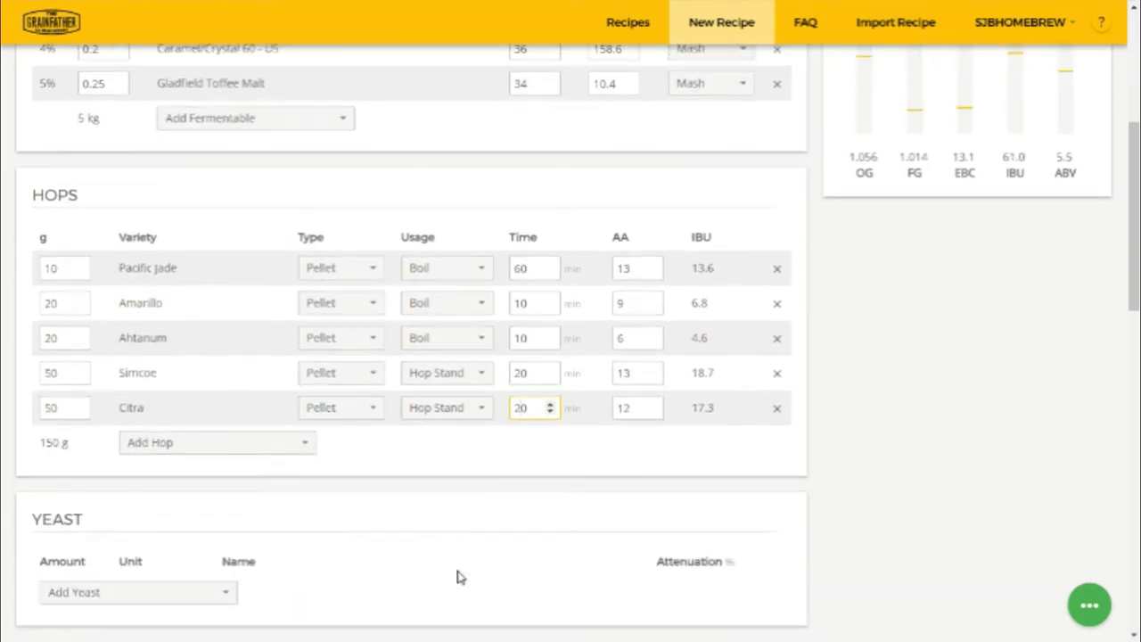
{"action": "left_click", "coordinate": [254, 453]}
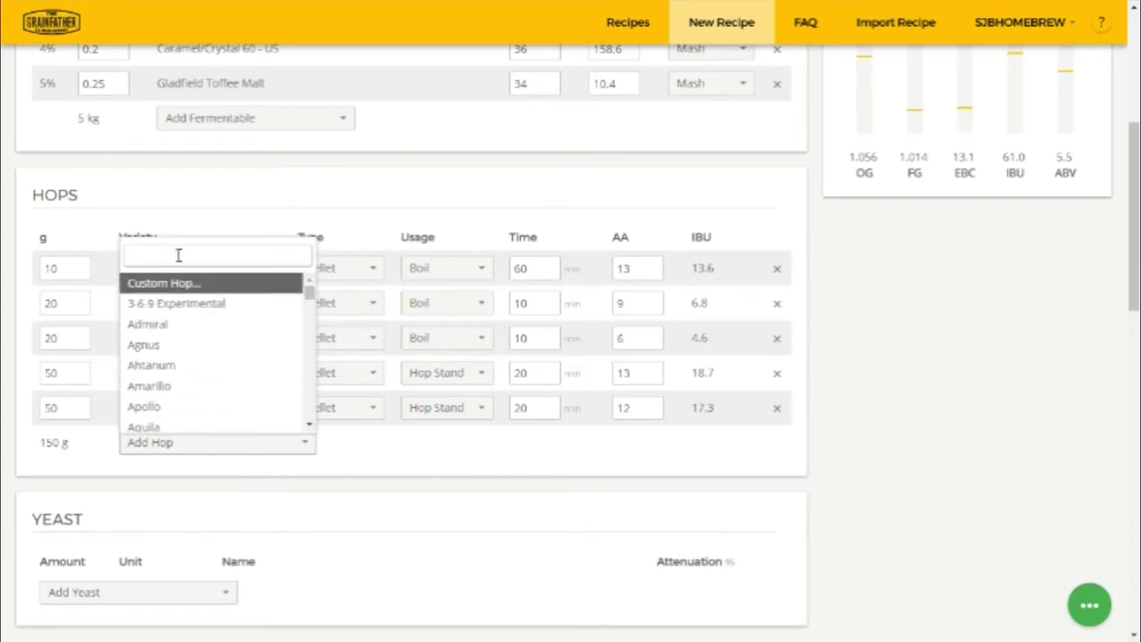
{"action": "type", "text": "cl"}
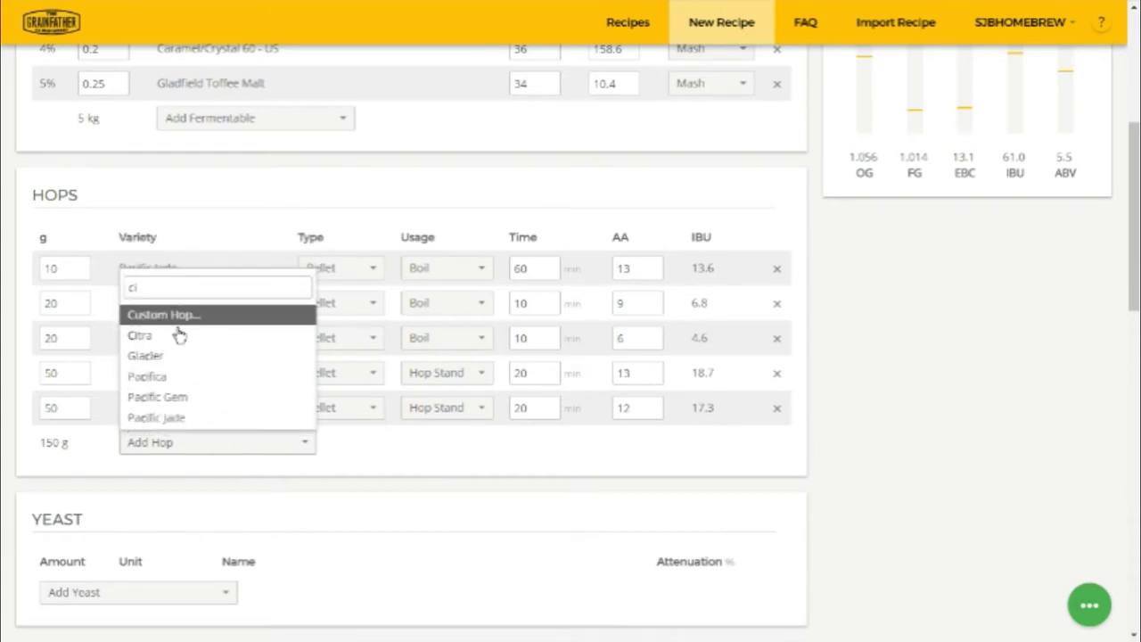
{"action": "left_click", "coordinate": [141, 335]}
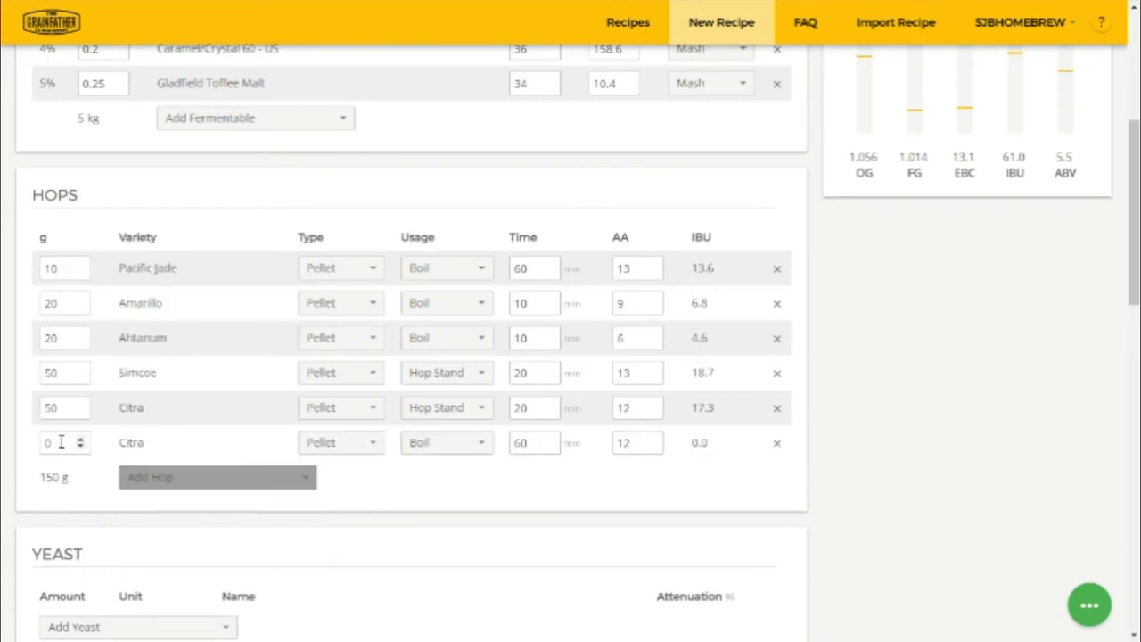
{"action": "type", "text": "50"}
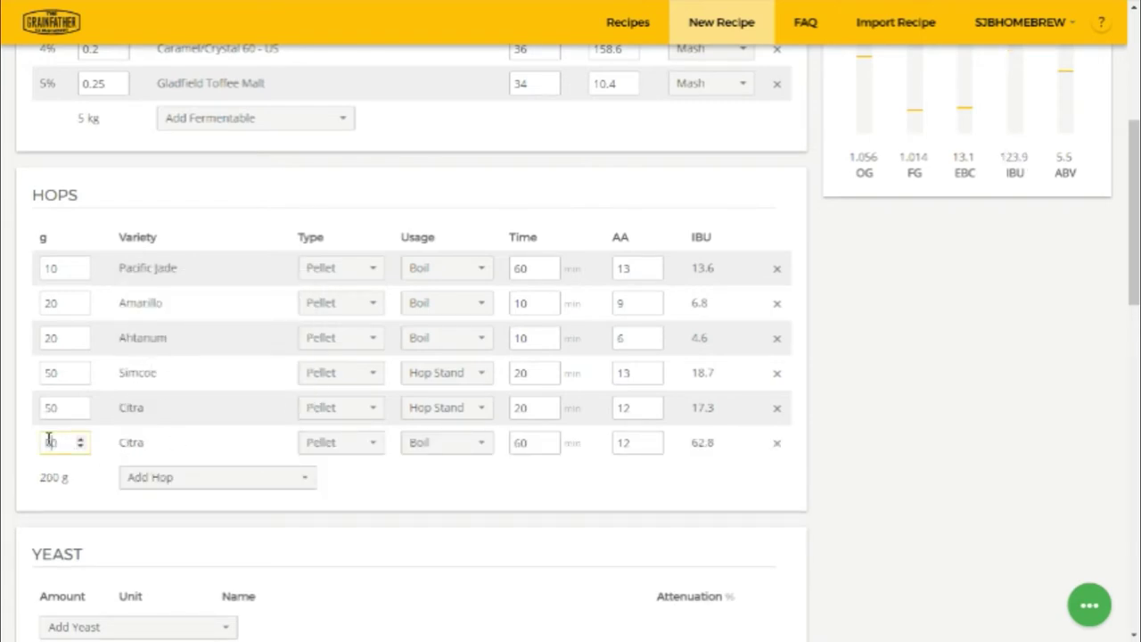
{"action": "left_click", "coordinate": [448, 448]}
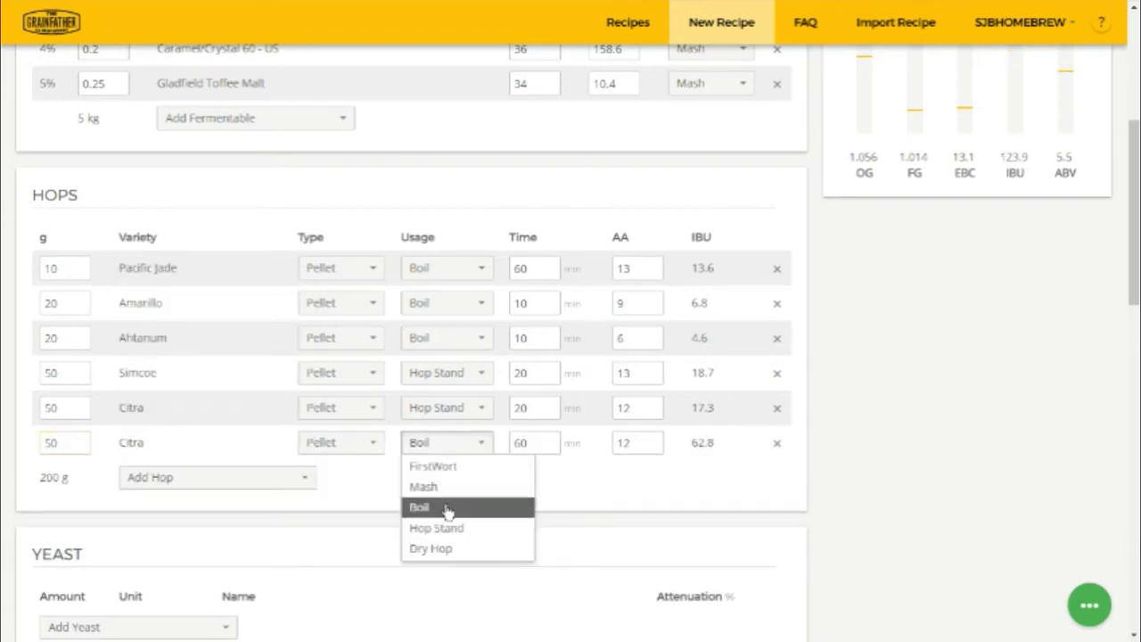
{"action": "left_click", "coordinate": [432, 547]}
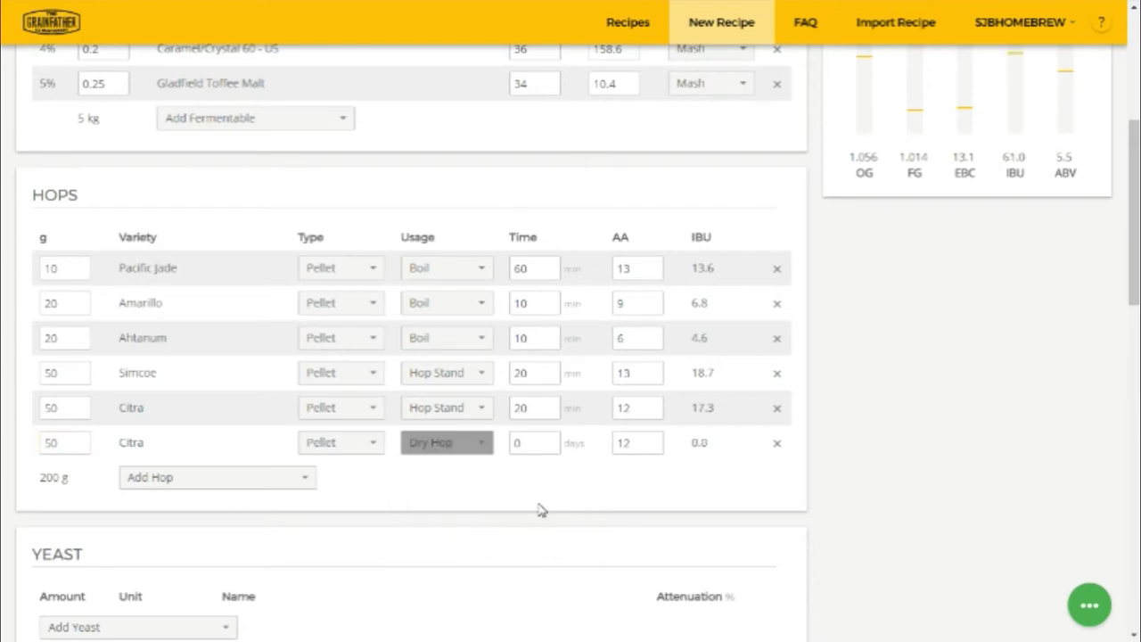
{"action": "double_click", "coordinate": [519, 443]}
{"action": "type", "text": "3"}
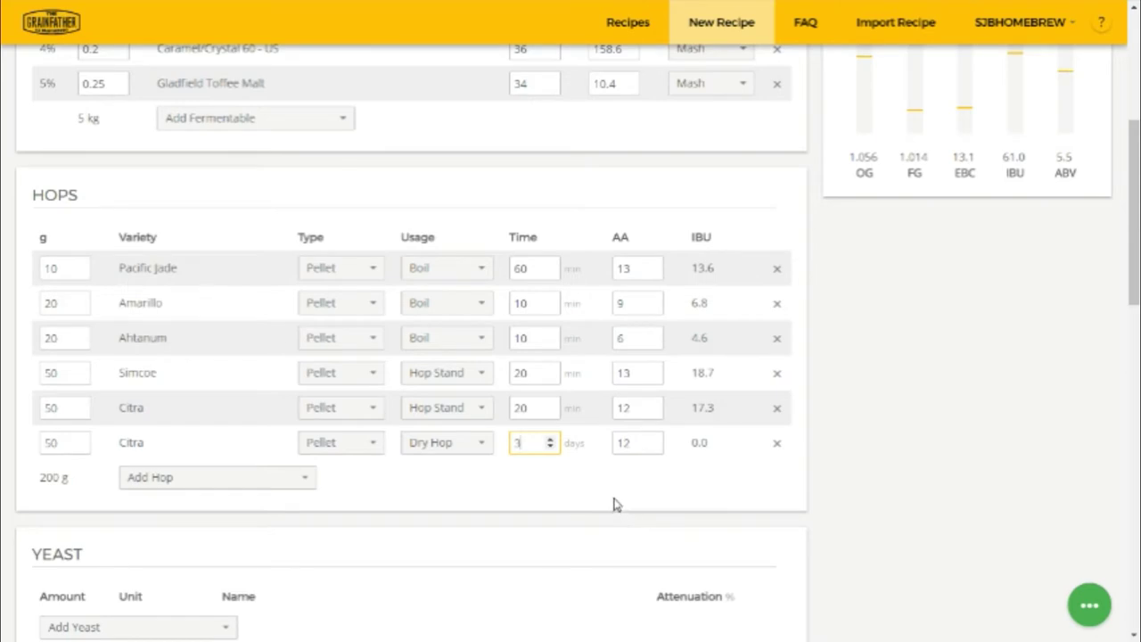
Find the US-05 yeast and add Fermentis Safale US-05 to the recipe's yeast section
{"action": "scroll", "coordinate": [617, 503], "scroll_direction": "down", "scroll_amount": 2}
{"action": "left_click", "coordinate": [219, 477]}
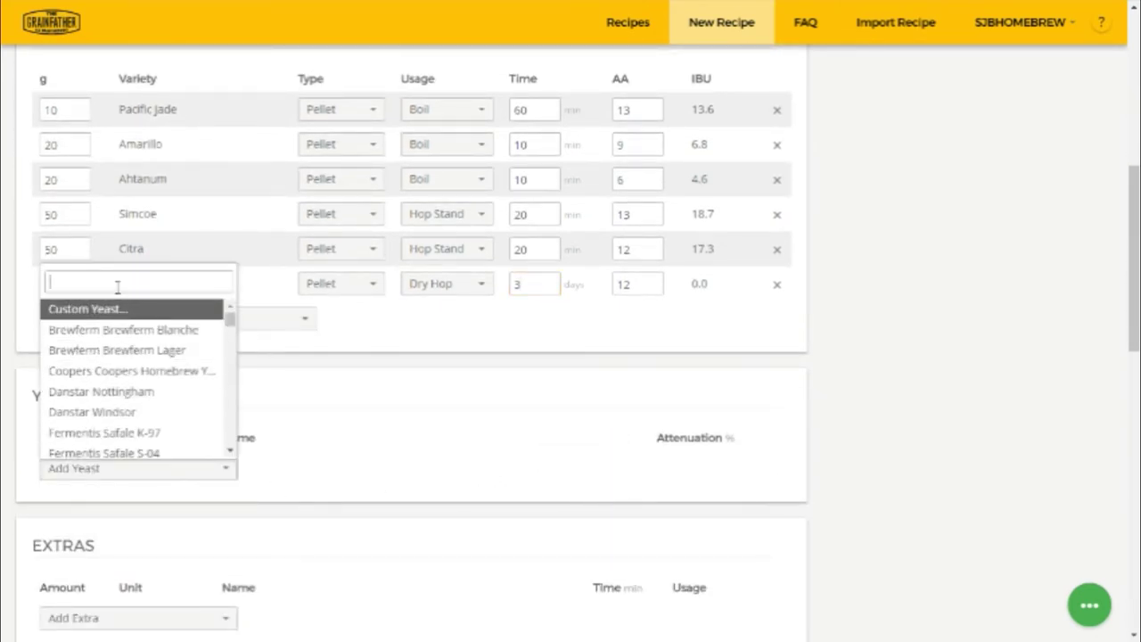
{"action": "type", "text": "u"}
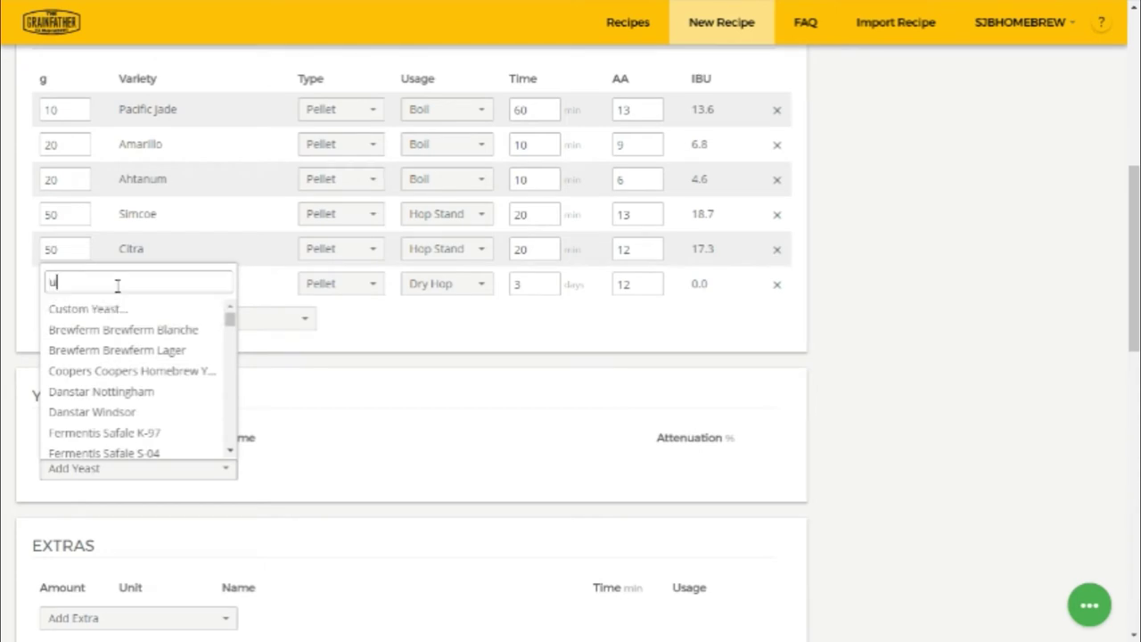
{"action": "type", "text": "s05"}
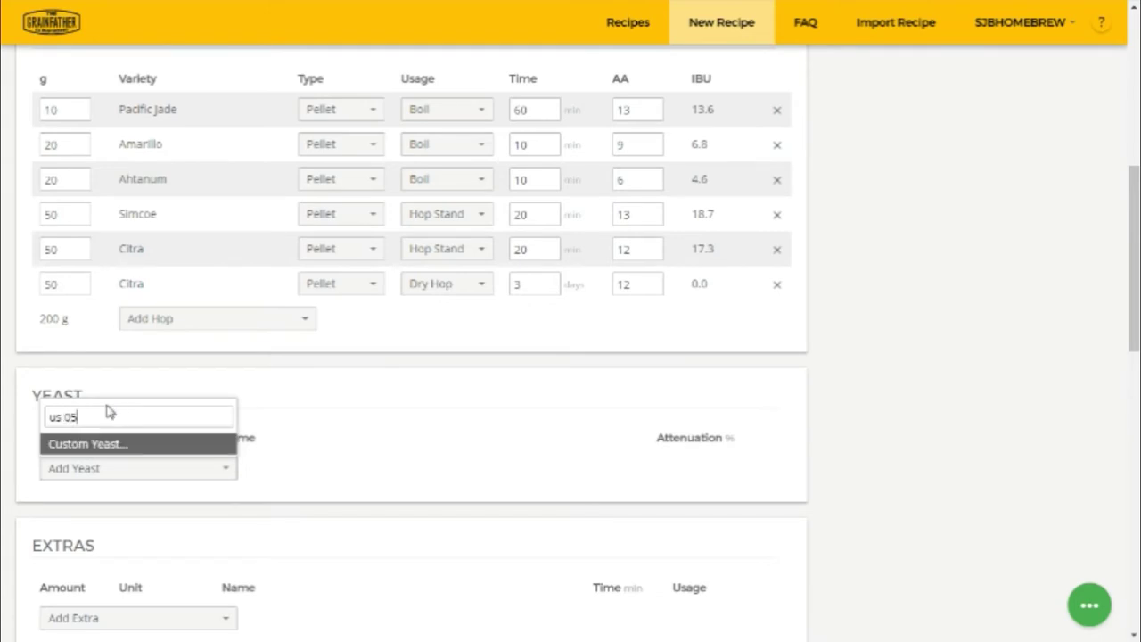
{"action": "key", "text": "BackSpace"}
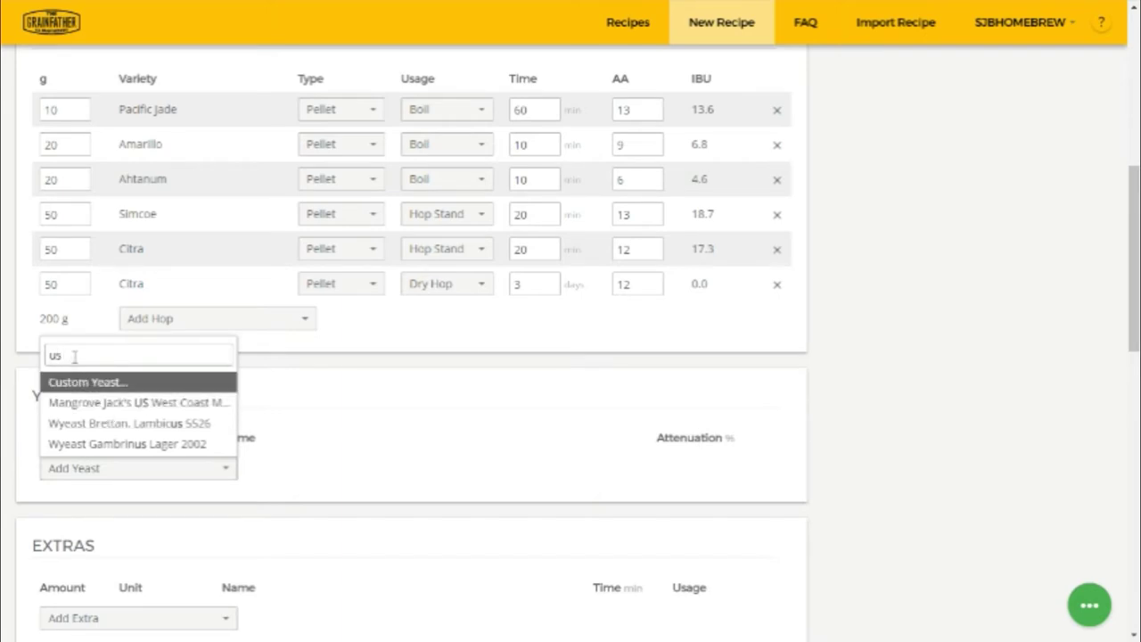
{"action": "key", "text": "BackSpace"}
{"action": "key", "text": "BackSpace"}
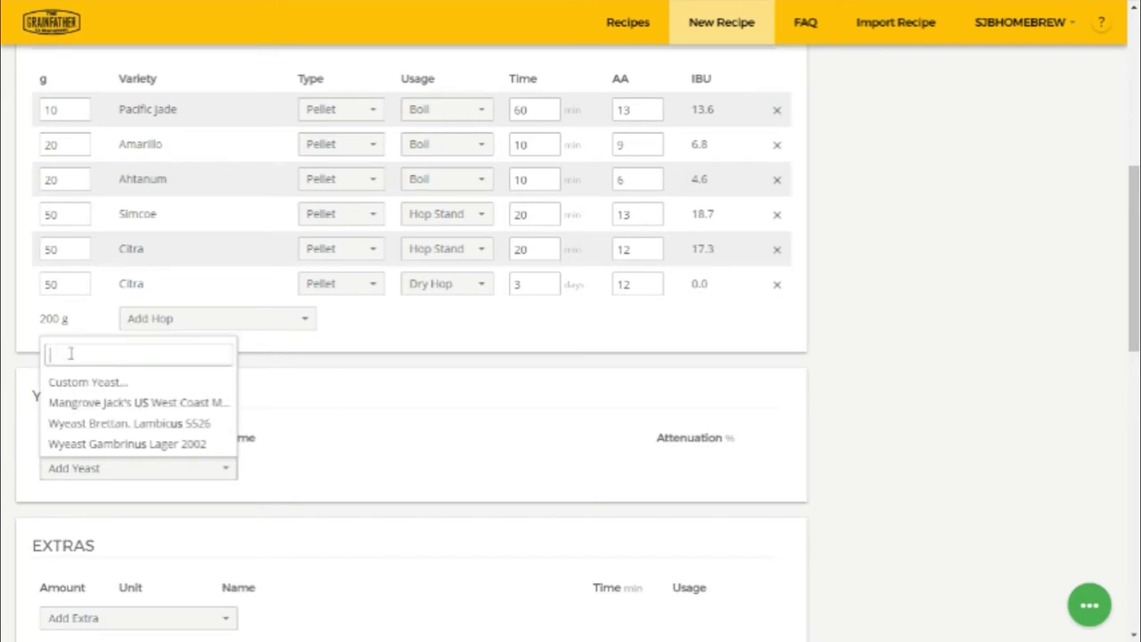
{"action": "type", "text": "US"}
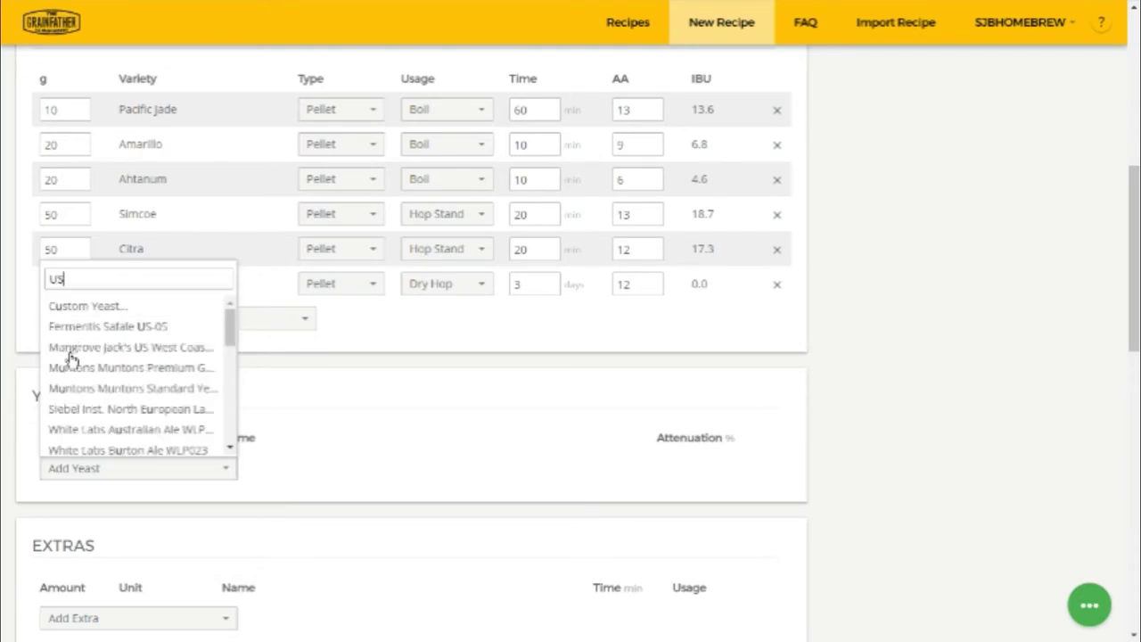
{"action": "left_click", "coordinate": [107, 326]}
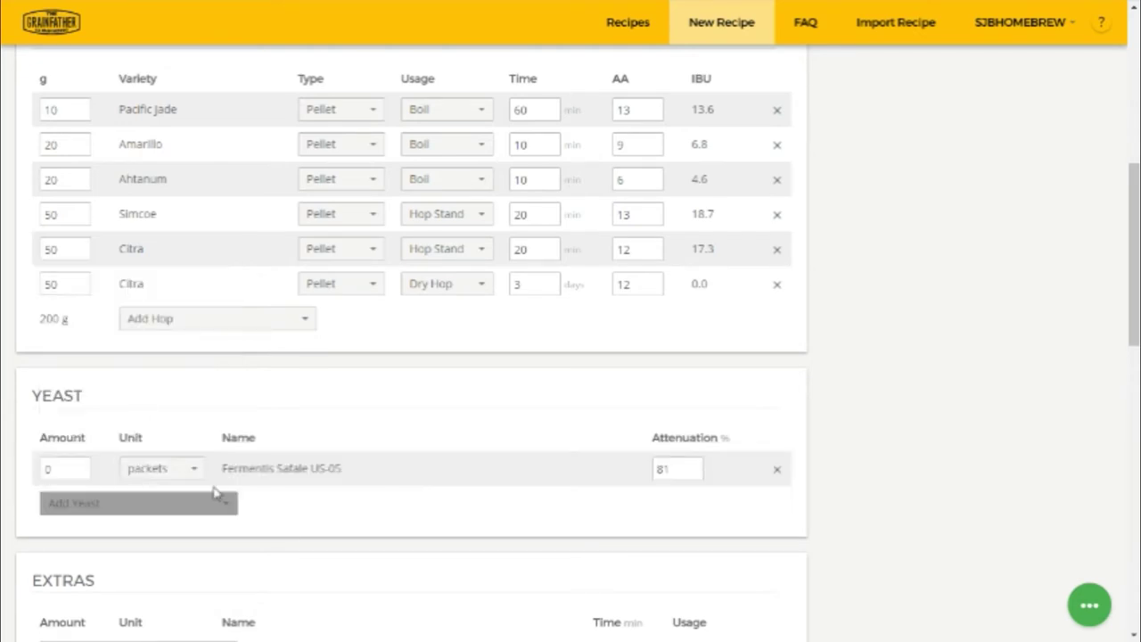
Set the US-05 yeast amount to 2 packets and its attenuation to 80%
{"action": "left_click_drag", "start_coordinate": [76, 467], "coordinate": [39, 475]}
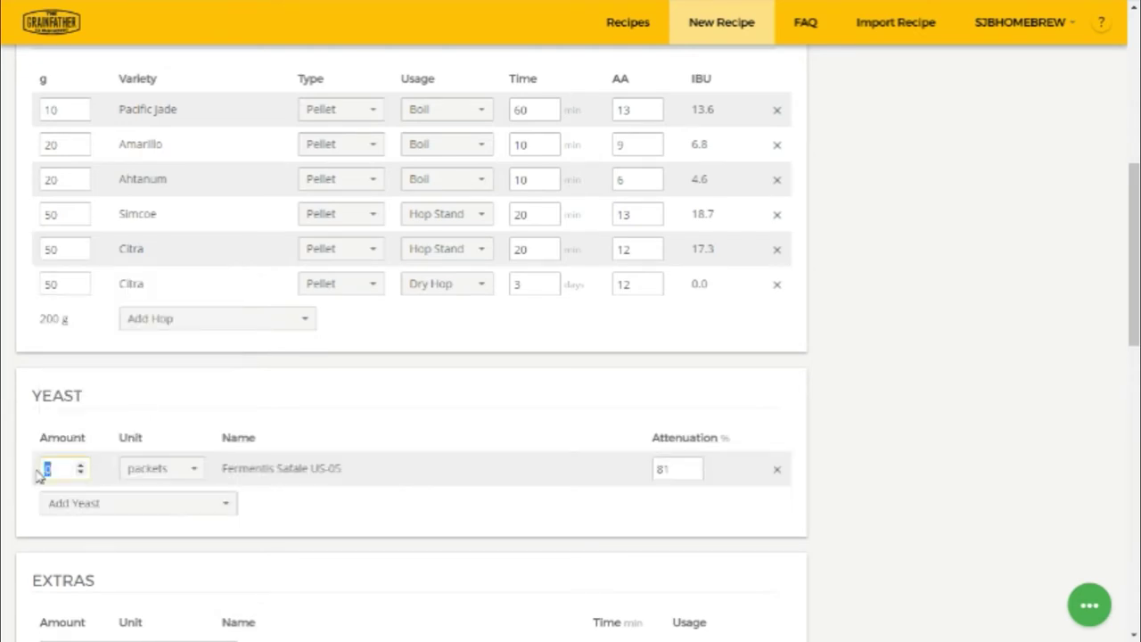
{"action": "type", "text": "2"}
{"action": "scroll", "coordinate": [378, 506], "scroll_direction": "down", "scroll_amount": 1}
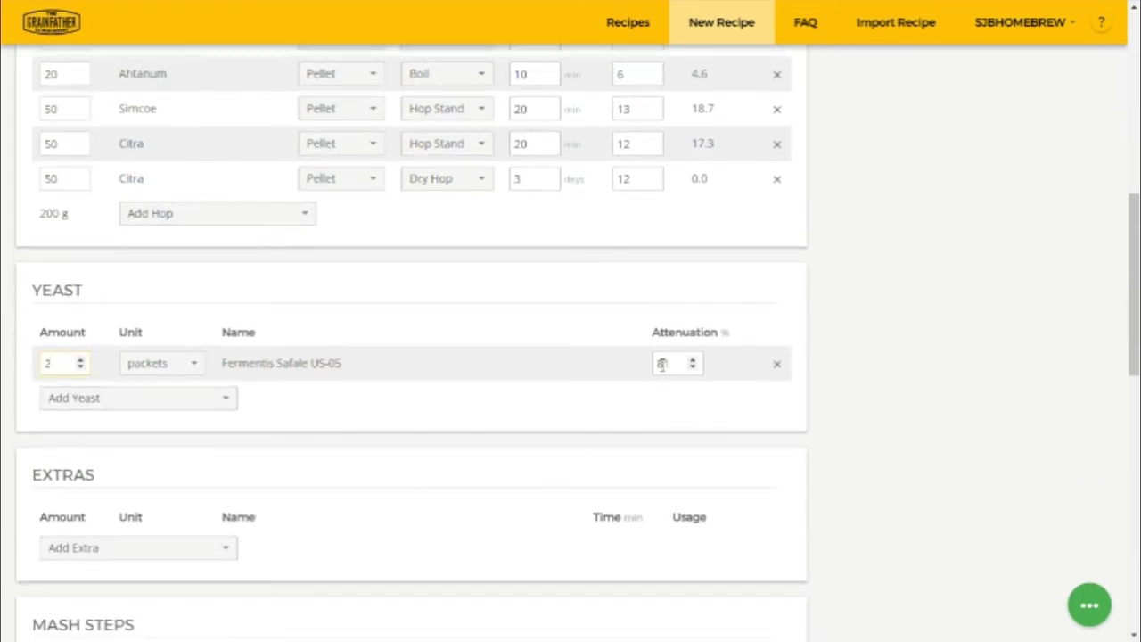
{"action": "double_click", "coordinate": [664, 363]}
{"action": "type", "text": "80"}
{"action": "left_click", "coordinate": [712, 397]}
Add Irish Moss to the recipe's extras with an amount of 15
{"action": "scroll", "coordinate": [695, 400], "scroll_direction": "down", "scroll_amount": 1}
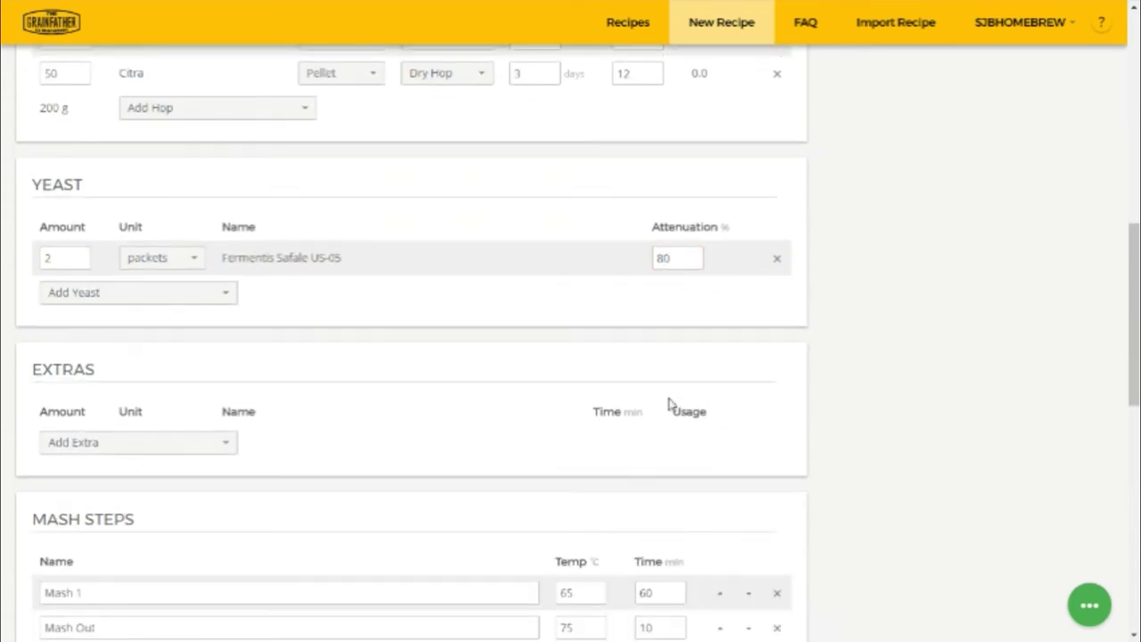
{"action": "left_click", "coordinate": [226, 443]}
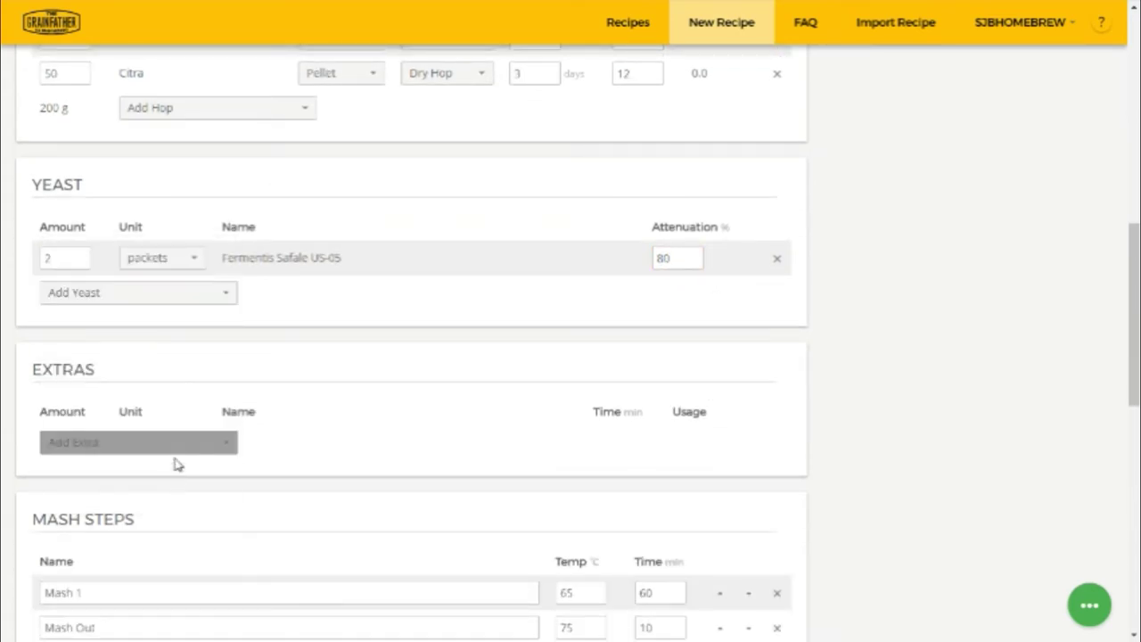
{"action": "left_click", "coordinate": [181, 449]}
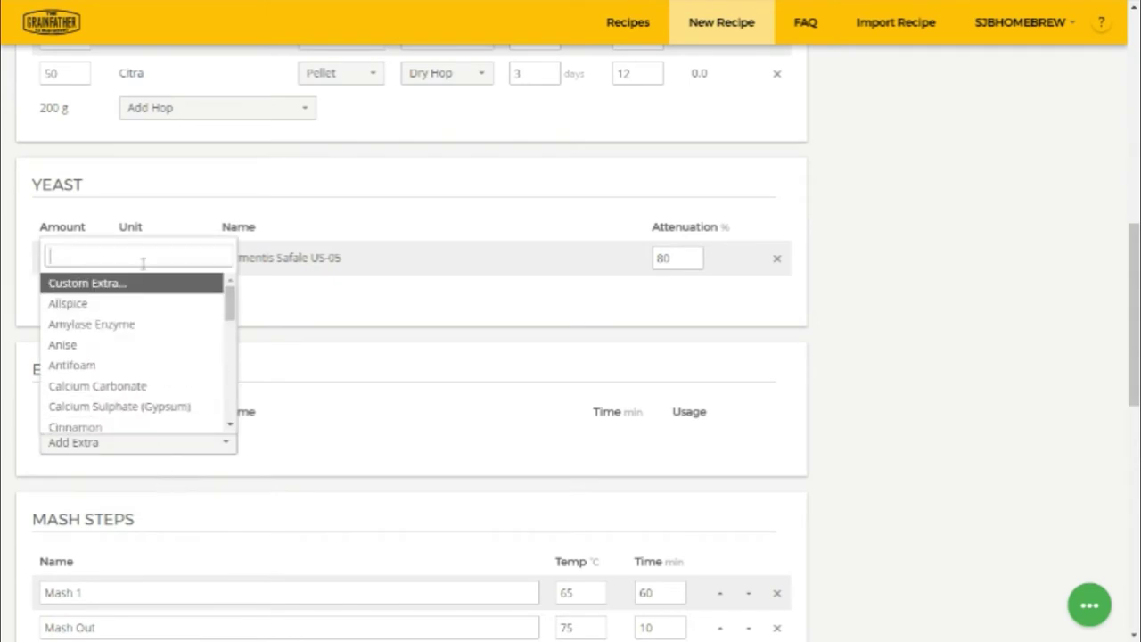
{"action": "type", "text": "Iris"}
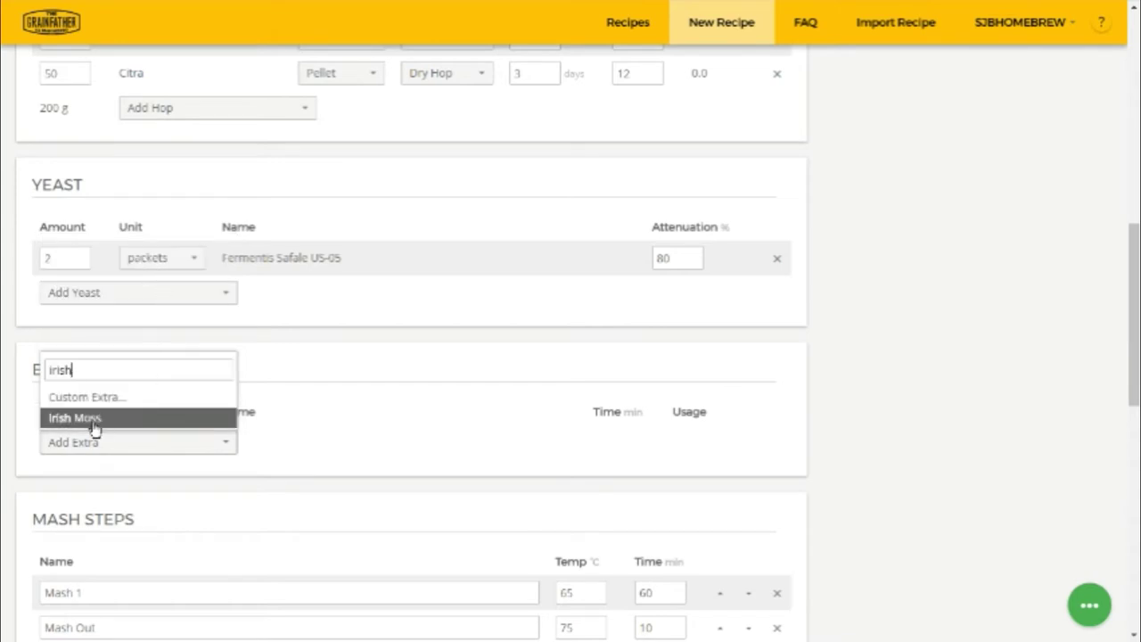
{"action": "left_click", "coordinate": [95, 419]}
{"action": "left_click_drag", "start_coordinate": [79, 443], "coordinate": [29, 444]}
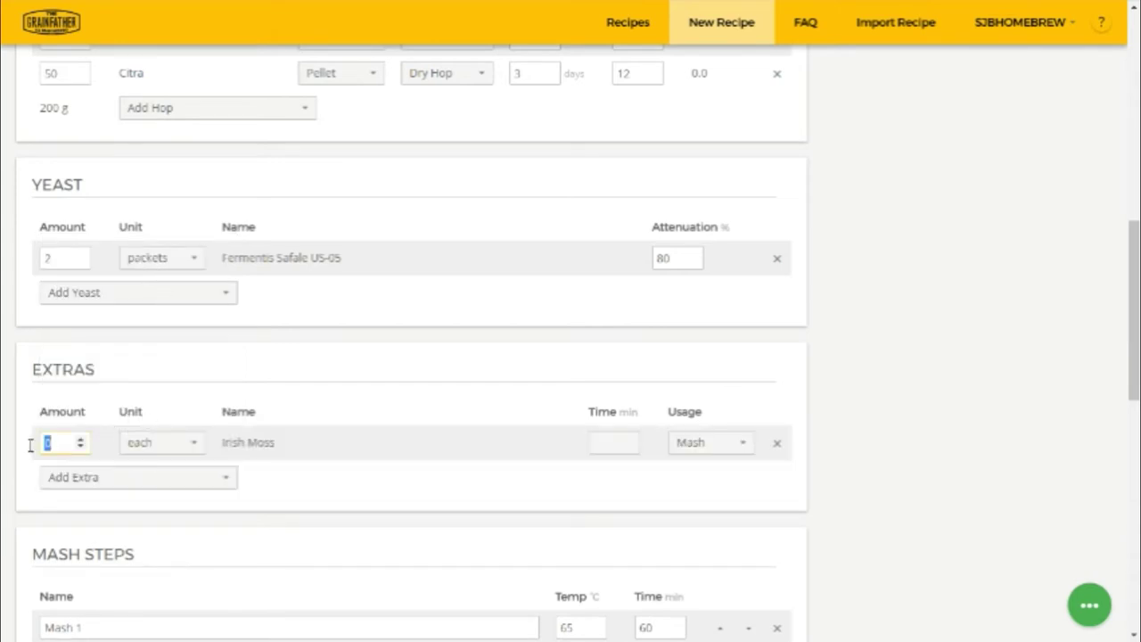
{"action": "type", "text": "15"}
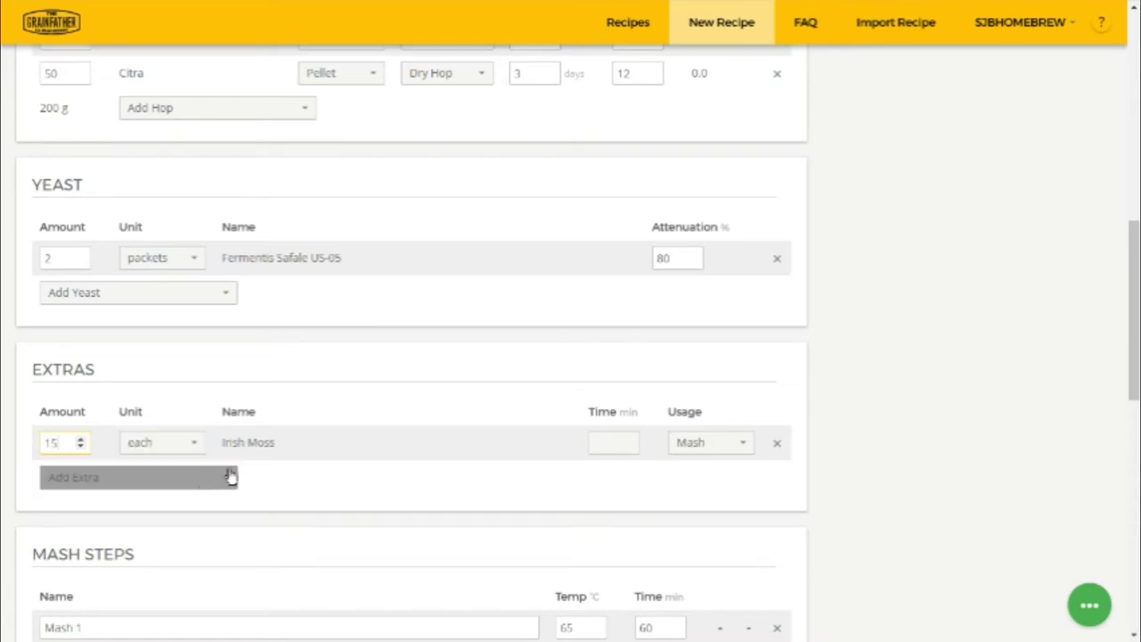
Set the Irish Moss usage to Boil with a time of 15 minutes
{"action": "left_click", "coordinate": [713, 448]}
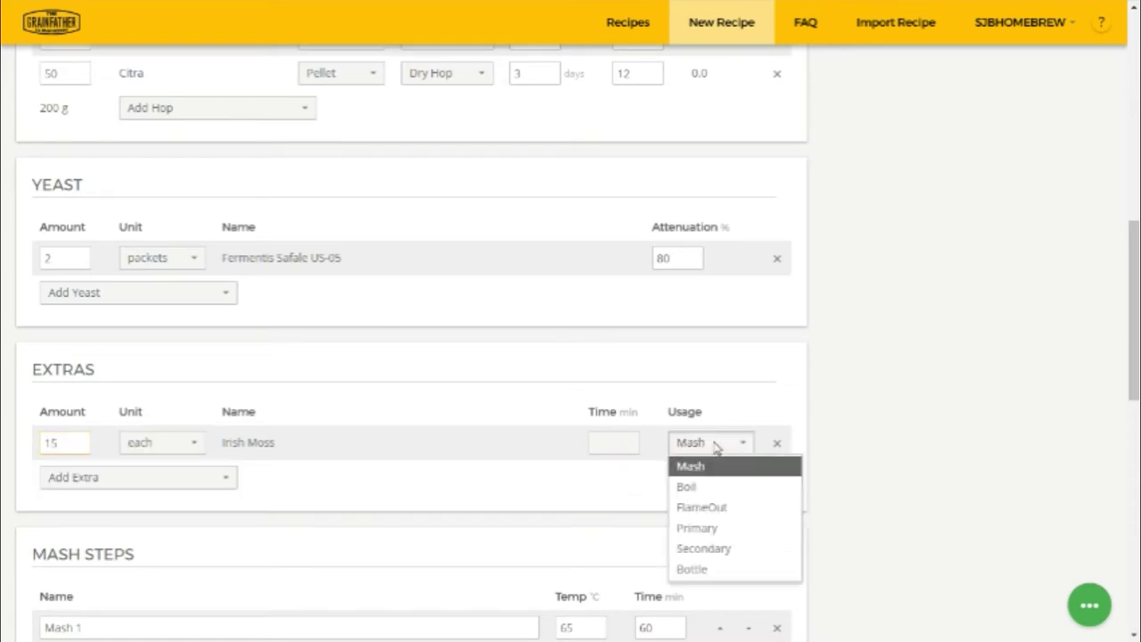
{"action": "left_click", "coordinate": [715, 489]}
{"action": "left_click", "coordinate": [628, 441]}
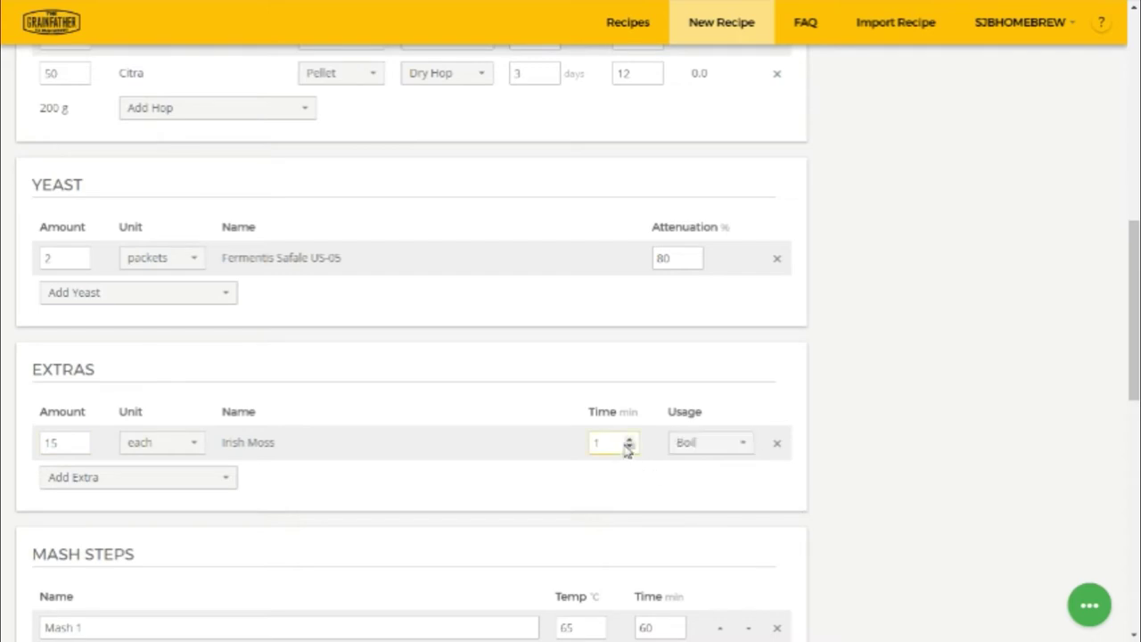
{"action": "left_click", "coordinate": [630, 440]}
{"action": "left_click", "coordinate": [629, 439]}
{"action": "left_click", "coordinate": [630, 440]}
{"action": "left_click", "coordinate": [630, 439]}
{"action": "left_click", "coordinate": [629, 440]}
{"action": "left_click", "coordinate": [629, 440]}
{"action": "left_click", "coordinate": [629, 440]}
{"action": "left_click", "coordinate": [629, 441]}
{"action": "left_click", "coordinate": [629, 440]}
Set the Mash 1 step's temperature to 67 °C
{"action": "scroll", "coordinate": [579, 517], "scroll_direction": "down", "scroll_amount": 2}
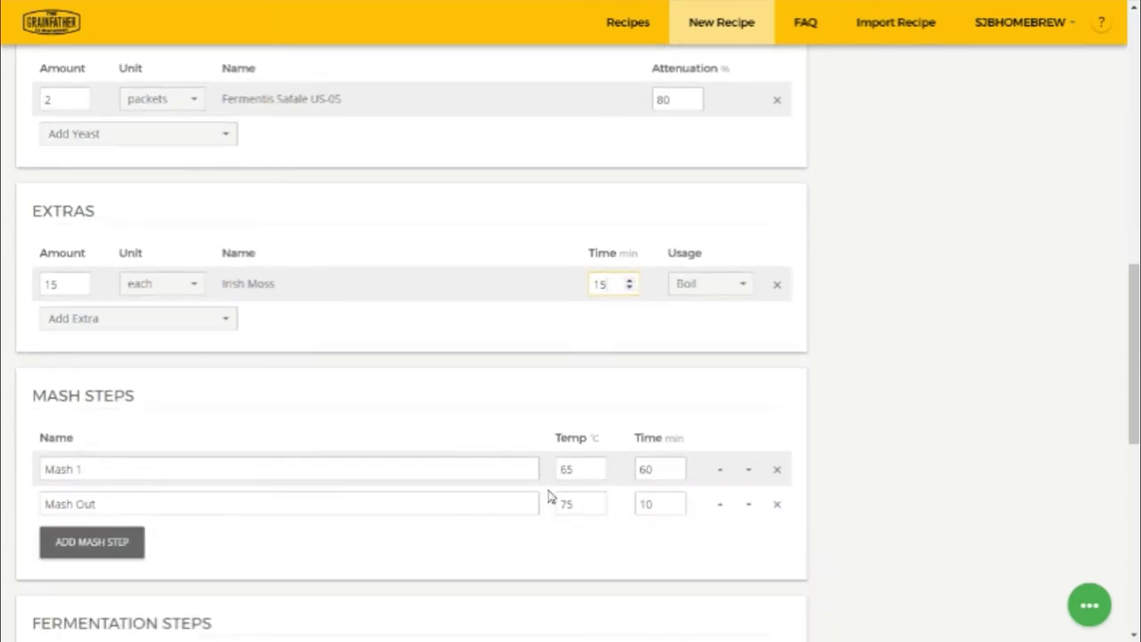
{"action": "left_click", "coordinate": [568, 470]}
{"action": "left_click_drag", "start_coordinate": [568, 471], "coordinate": [577, 473]}
{"action": "type", "text": "7"}
Add a second fermentation step named "Fermentation 2", reusing the word copied from the first step's name
{"action": "scroll", "coordinate": [680, 519], "scroll_direction": "down", "scroll_amount": 1}
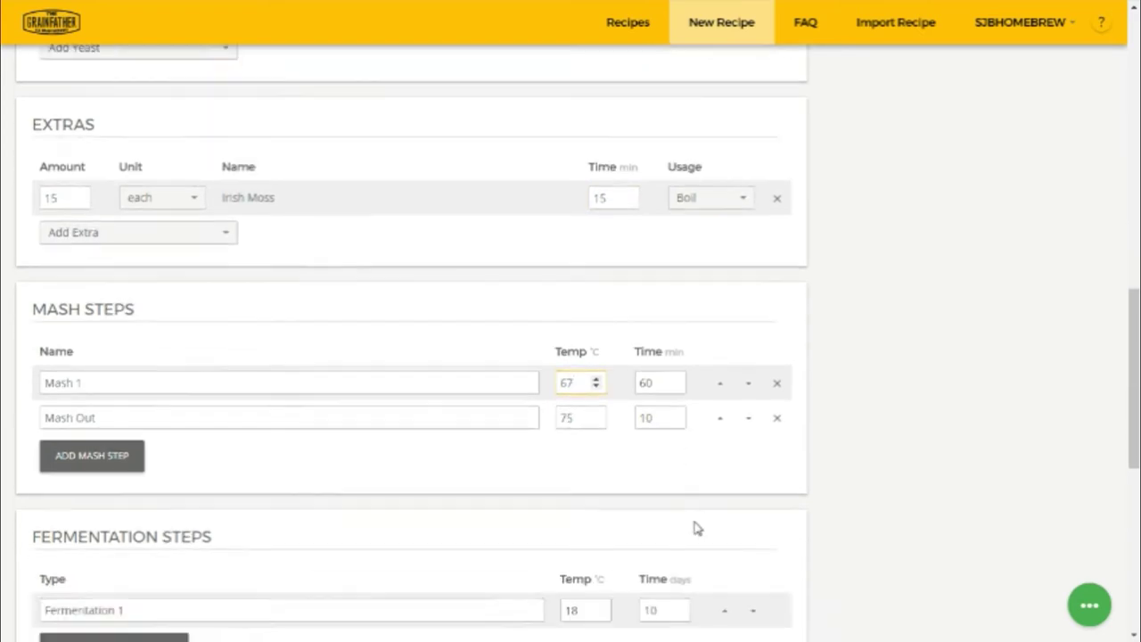
{"action": "scroll", "coordinate": [680, 528], "scroll_direction": "down", "scroll_amount": 1}
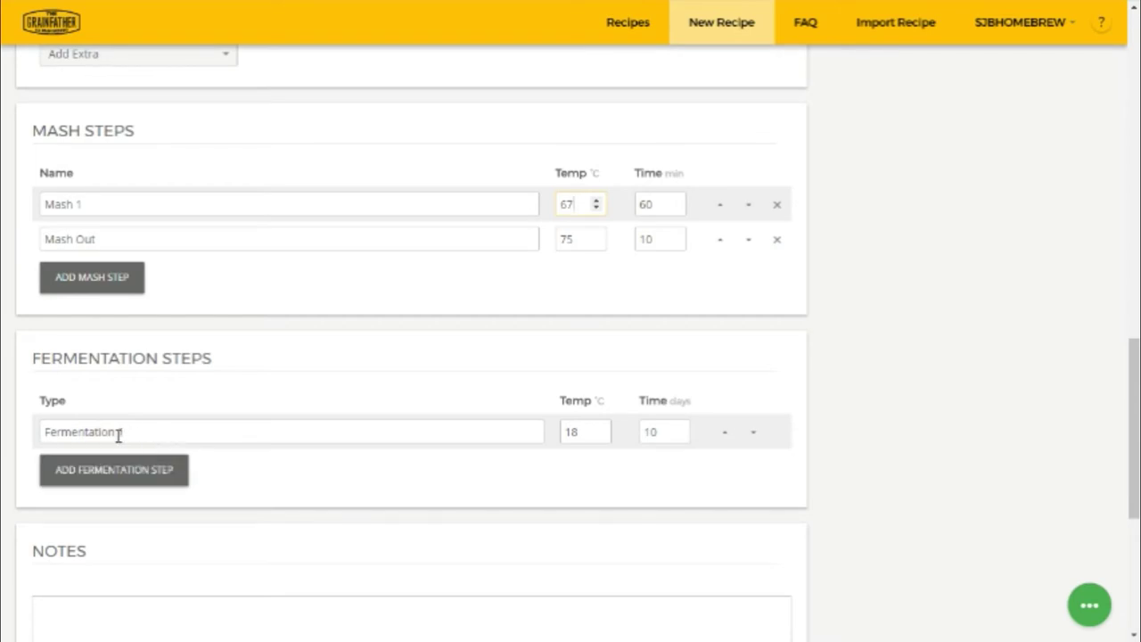
{"action": "left_click_drag", "start_coordinate": [117, 432], "coordinate": [16, 436]}
{"action": "right_click", "coordinate": [92, 434]}
{"action": "left_click", "coordinate": [146, 225]}
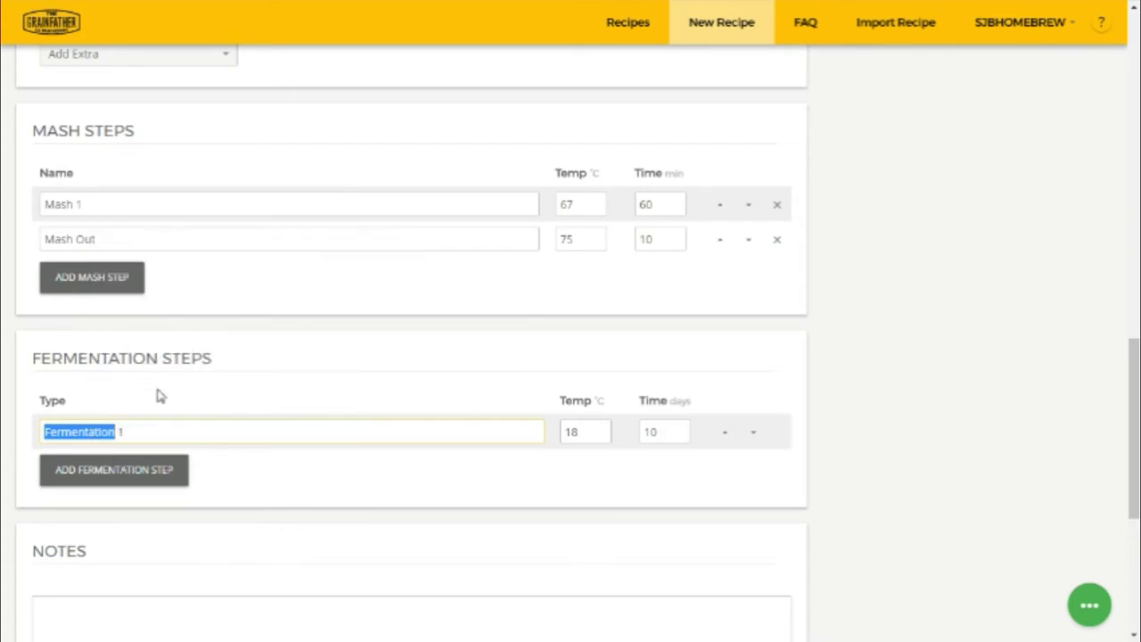
{"action": "left_click", "coordinate": [152, 459]}
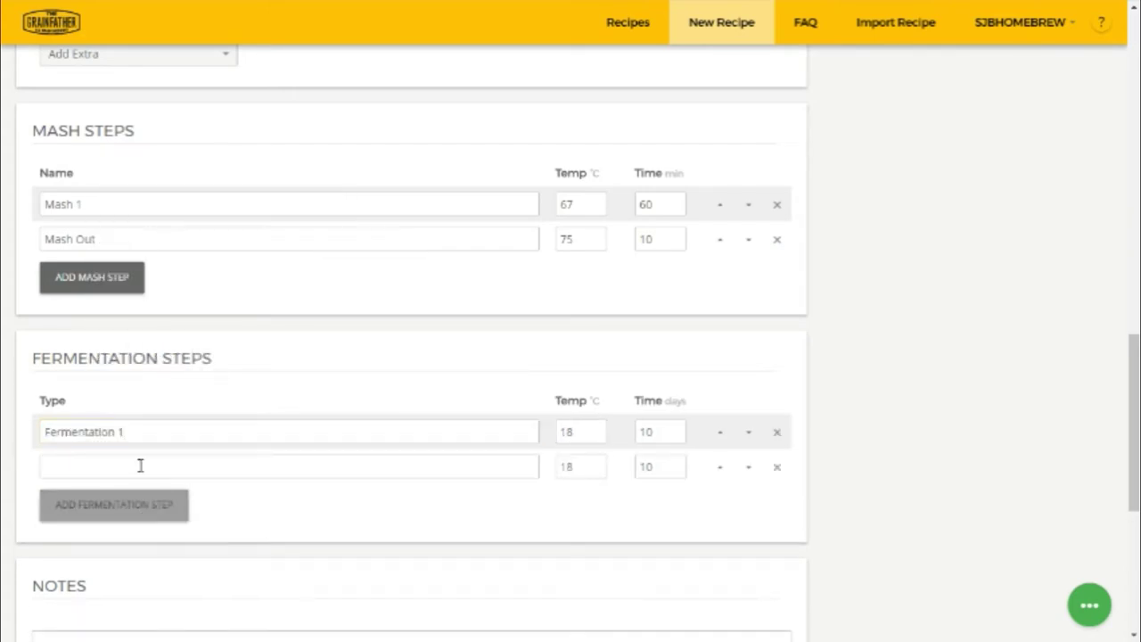
{"action": "left_click", "coordinate": [140, 465]}
{"action": "right_click", "coordinate": [142, 465]}
{"action": "left_click", "coordinate": [229, 332]}
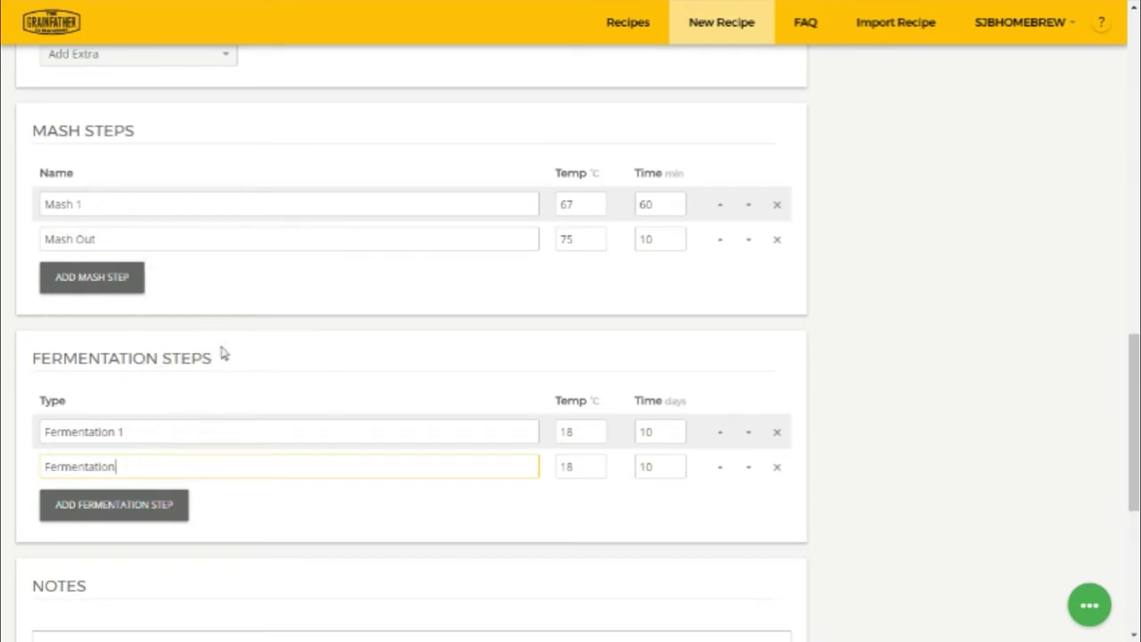
{"action": "type", "text": "2"}
Set the second fermentation step's temperature to 3 °C and extend its name to "Fermentation 2 cold crash"
{"action": "double_click", "coordinate": [576, 470]}
{"action": "type", "text": "3"}
{"action": "left_click", "coordinate": [170, 467]}
{"action": "type", "text": "cold crash"}
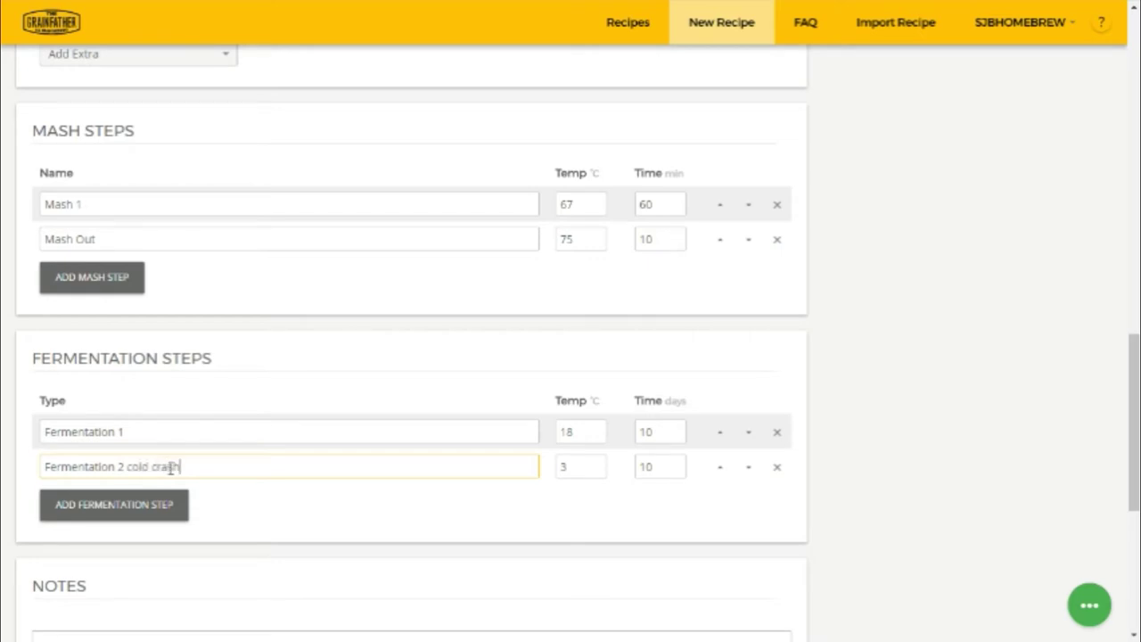
Find the IPA styles and set the recipe's style to 21A. American IPA
{"action": "scroll", "coordinate": [766, 381], "scroll_direction": "up", "scroll_amount": 2}
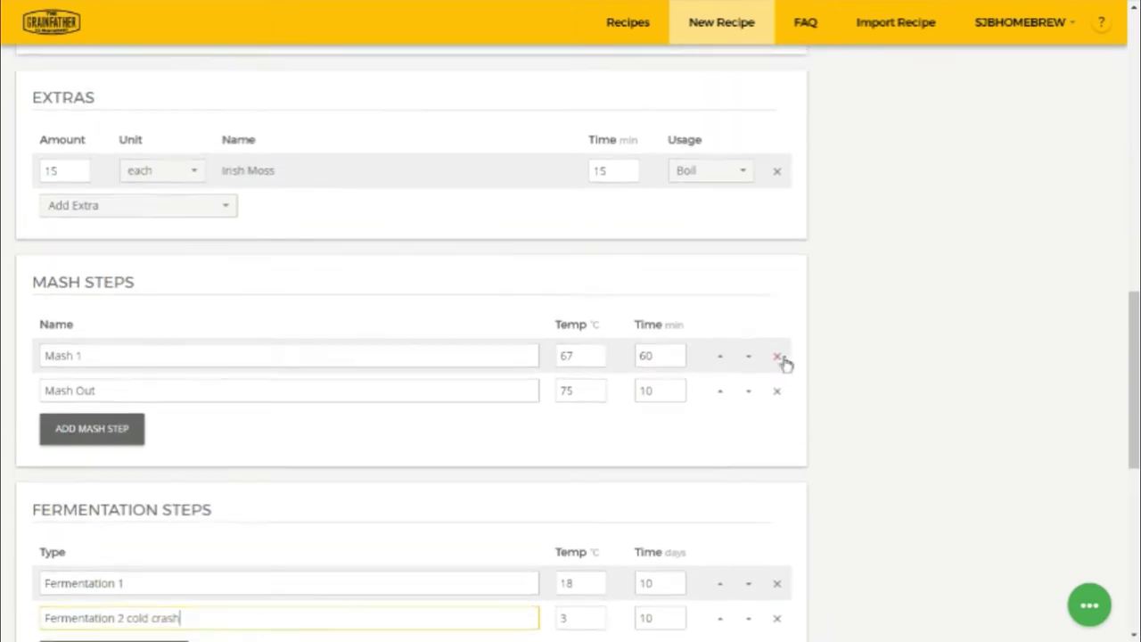
{"action": "scroll", "coordinate": [793, 359], "scroll_direction": "up", "scroll_amount": 4}
{"action": "scroll", "coordinate": [918, 303], "scroll_direction": "up", "scroll_amount": 3}
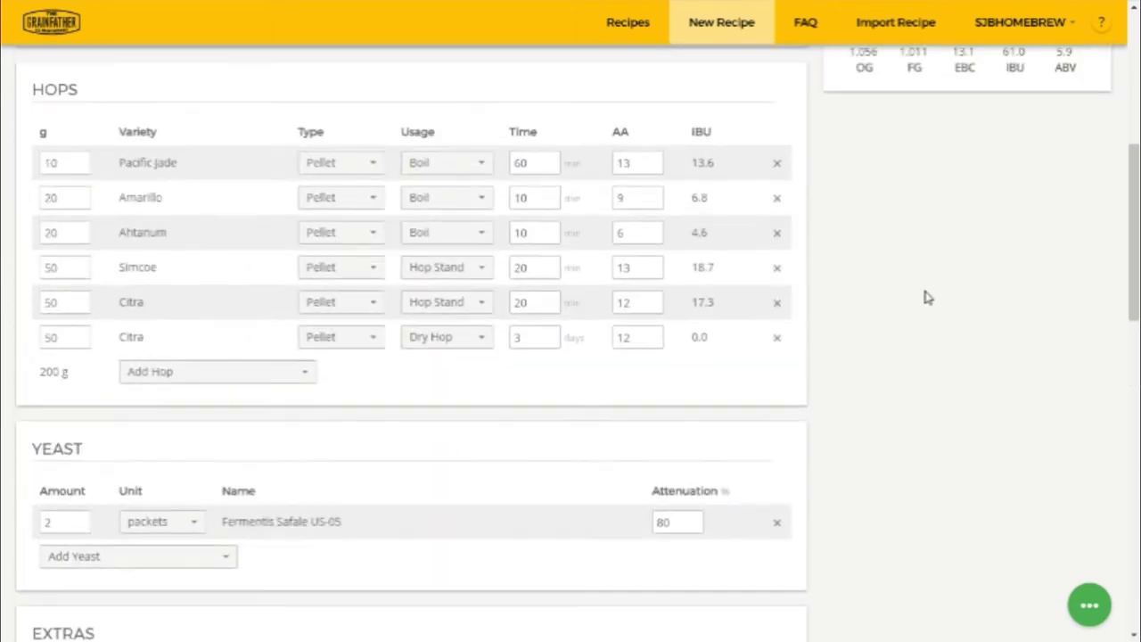
{"action": "scroll", "coordinate": [927, 297], "scroll_direction": "up", "scroll_amount": 4}
{"action": "scroll", "coordinate": [891, 296], "scroll_direction": "up", "scroll_amount": 2}
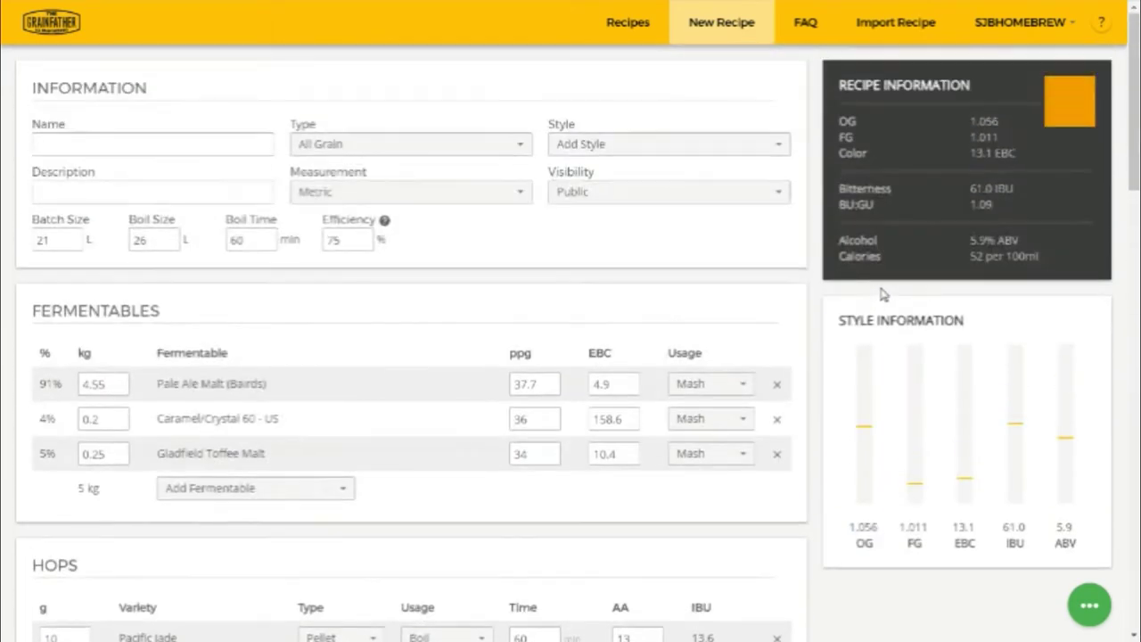
{"action": "left_click", "coordinate": [693, 145]}
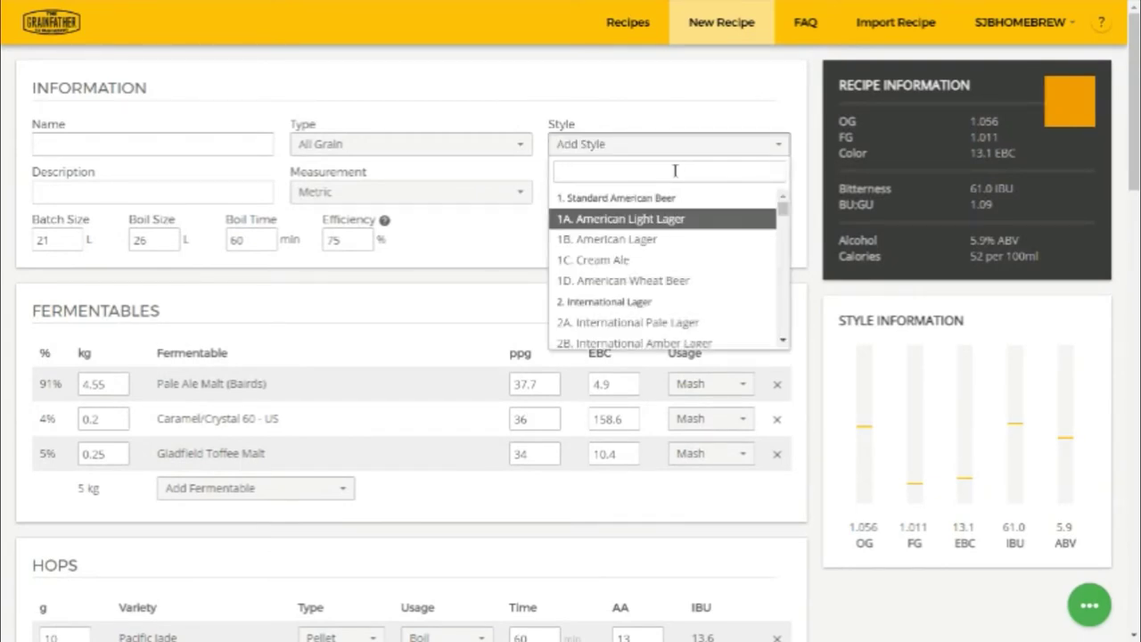
{"action": "type", "text": "ip"}
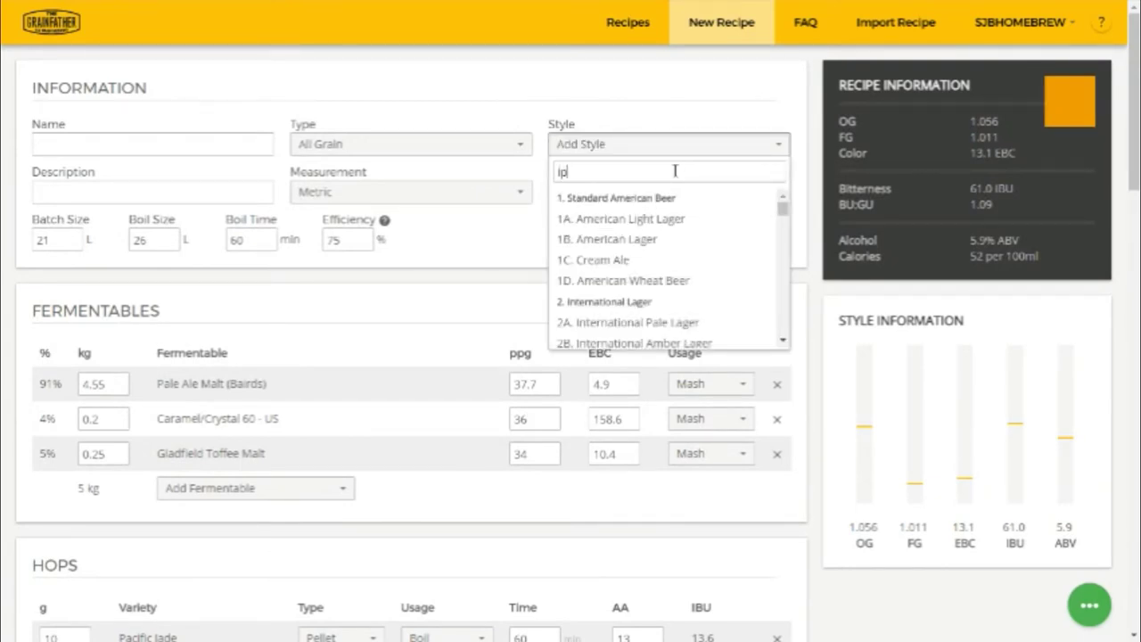
{"action": "type", "text": "a"}
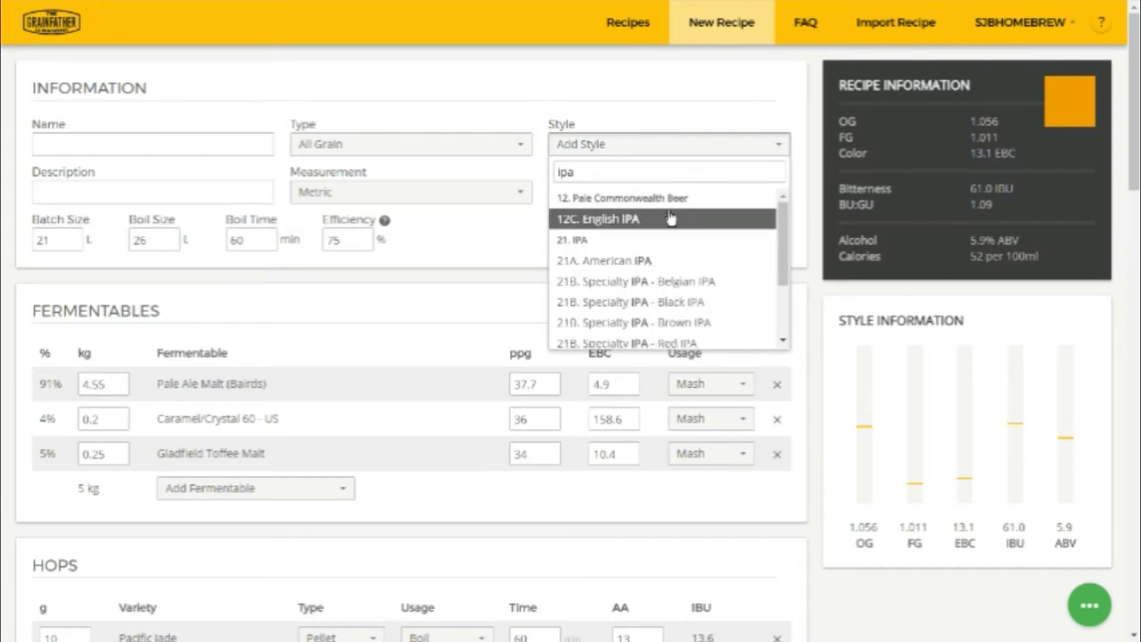
{"action": "left_click", "coordinate": [638, 260]}
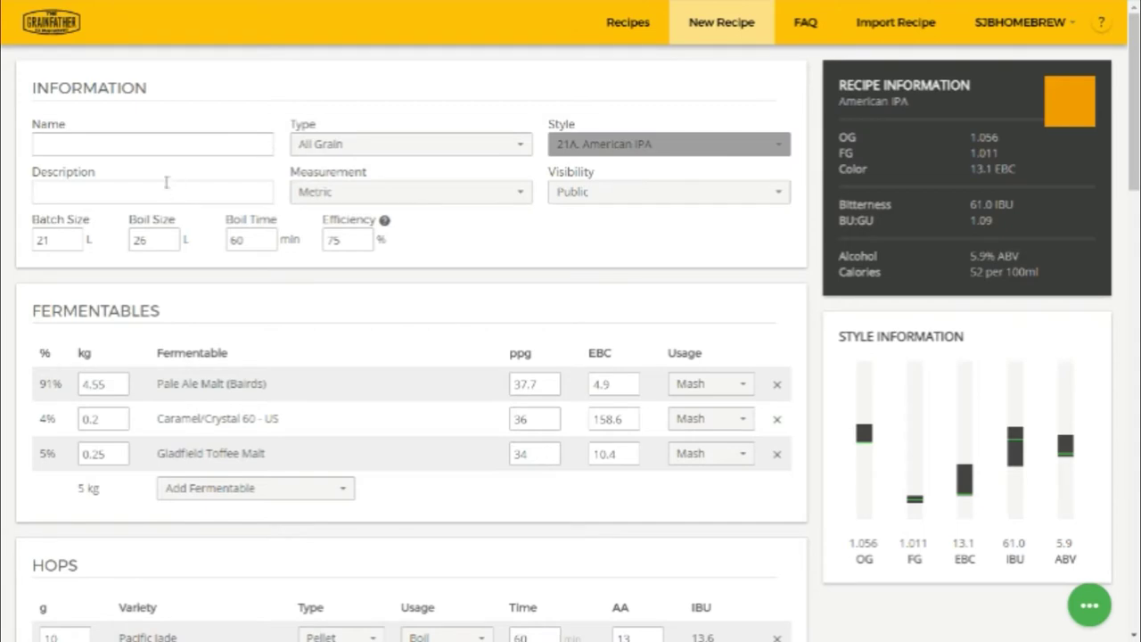
Name the recipe "GF TEST IPA"
{"action": "left_click", "coordinate": [136, 141]}
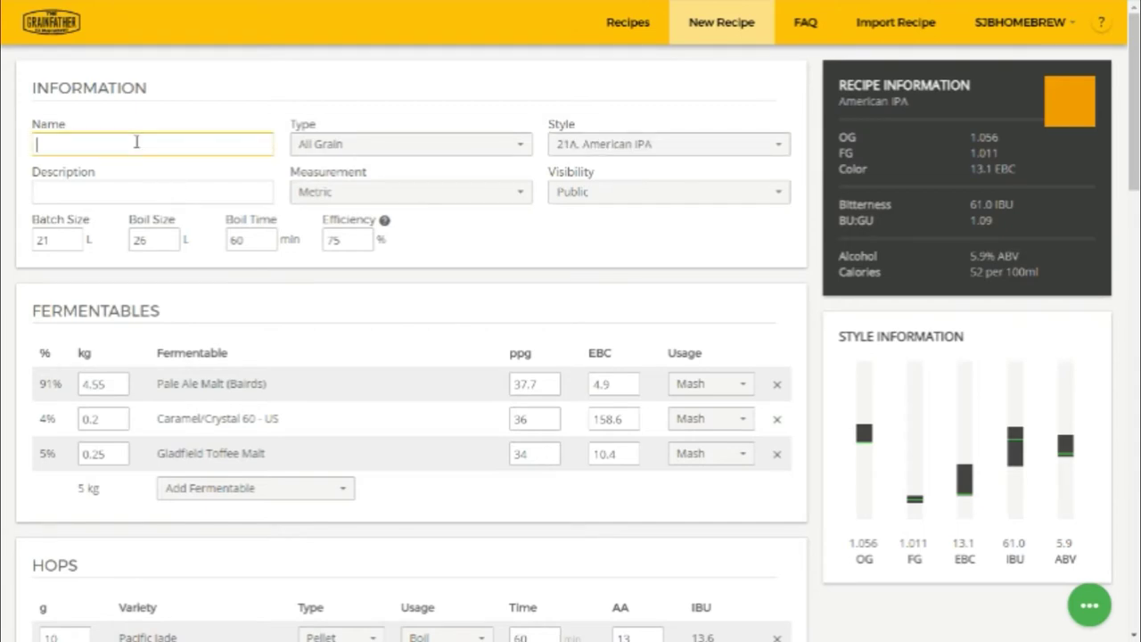
{"action": "type", "text": "GF"}
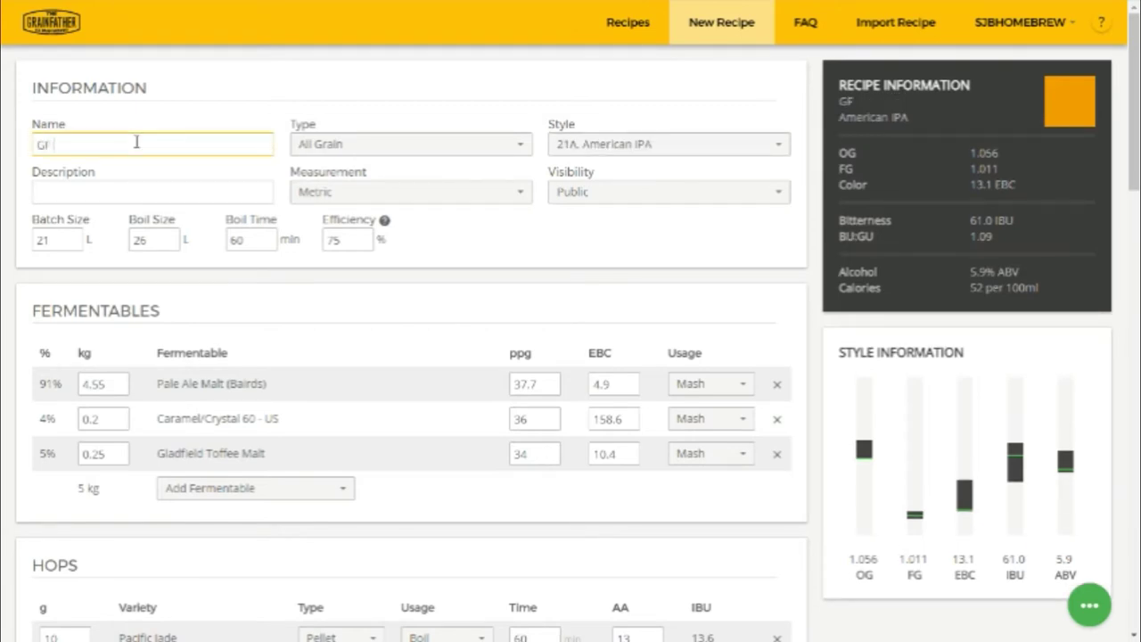
{"action": "type", "text": " TEST IPA"}
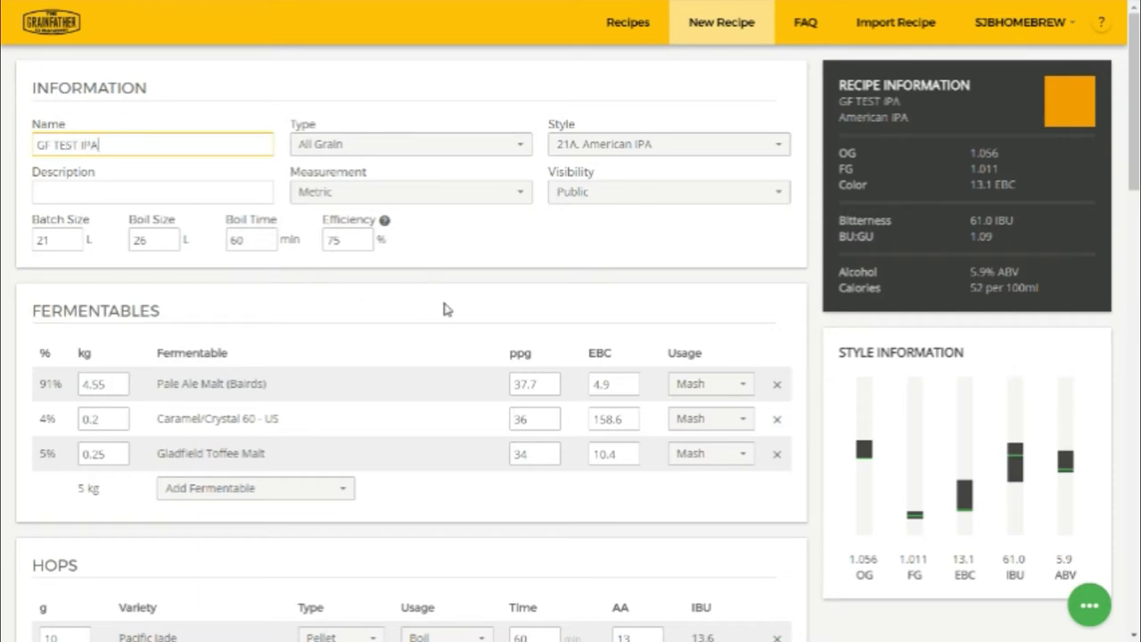
{"action": "scroll", "coordinate": [469, 295], "scroll_direction": "down", "scroll_amount": 1}
{"action": "scroll", "coordinate": [472, 295], "scroll_direction": "up", "scroll_amount": 1}
{"action": "scroll", "coordinate": [472, 296], "scroll_direction": "down", "scroll_amount": 1}
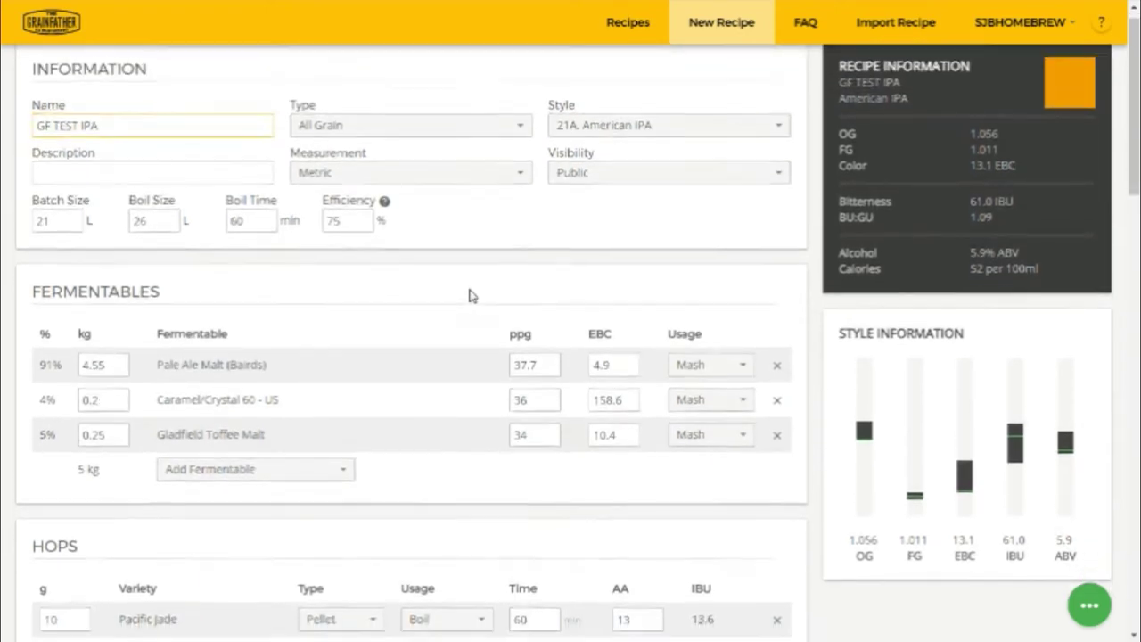
{"action": "scroll", "coordinate": [565, 364], "scroll_direction": "down", "scroll_amount": 4}
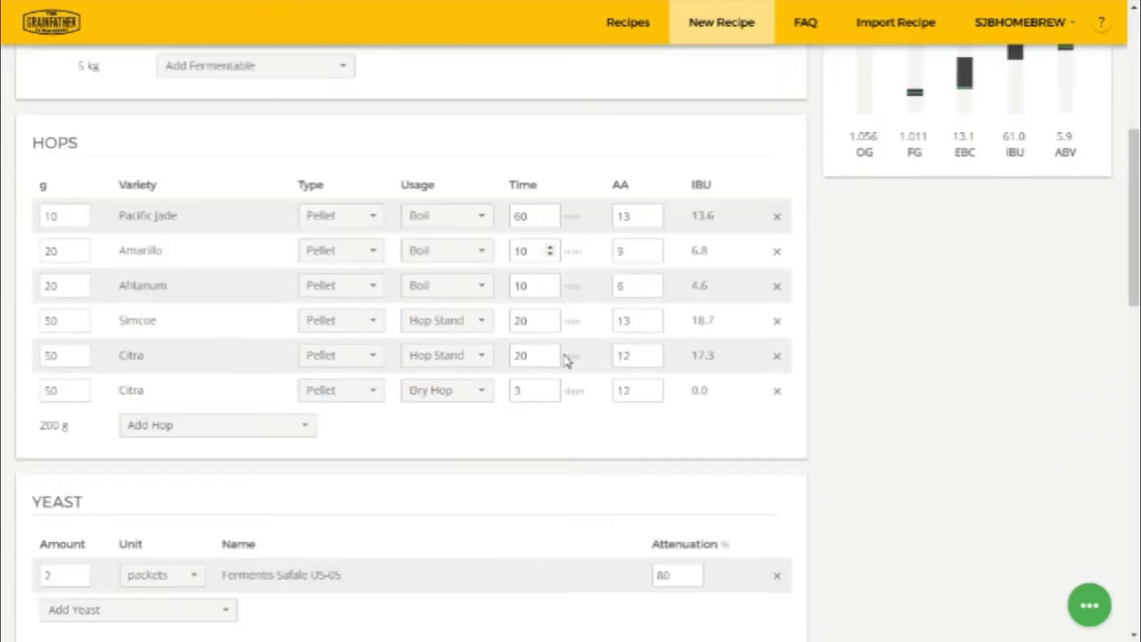
{"action": "scroll", "coordinate": [611, 423], "scroll_direction": "down", "scroll_amount": 2}
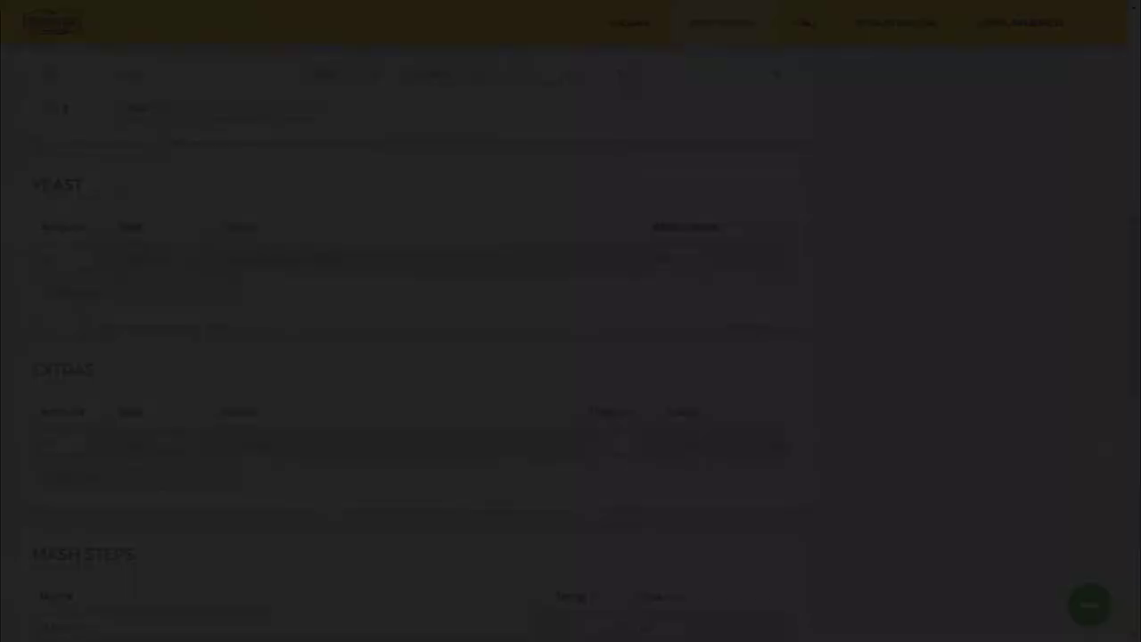